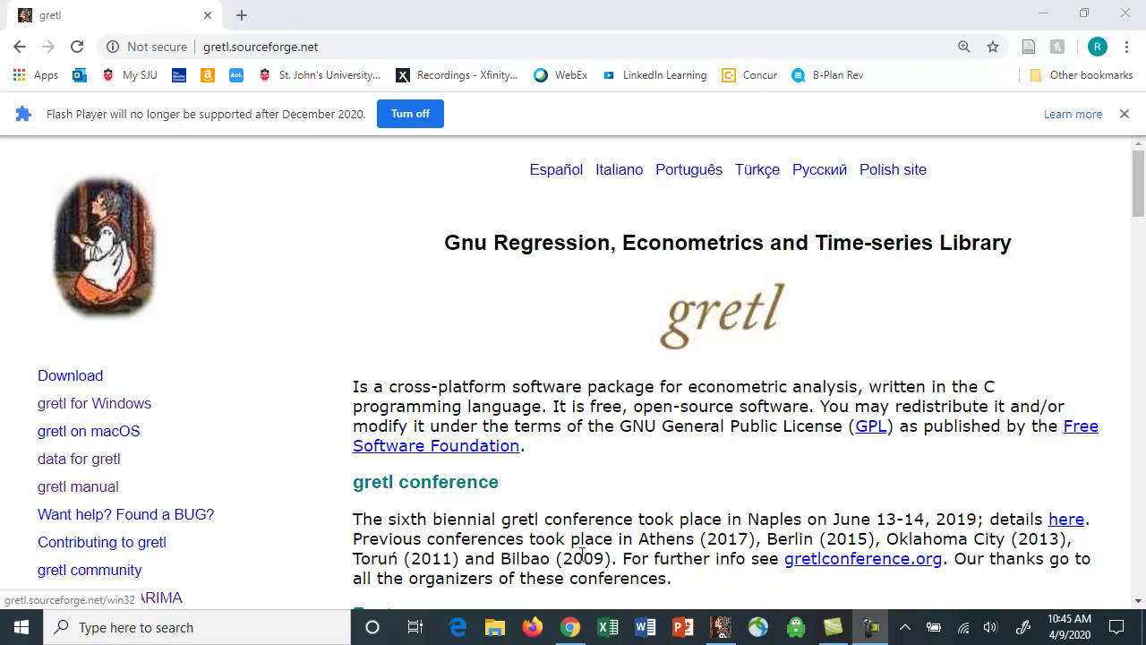
Switch from Chrome to the empty gretl main window
{"action": "left_click", "coordinate": [722, 626]}
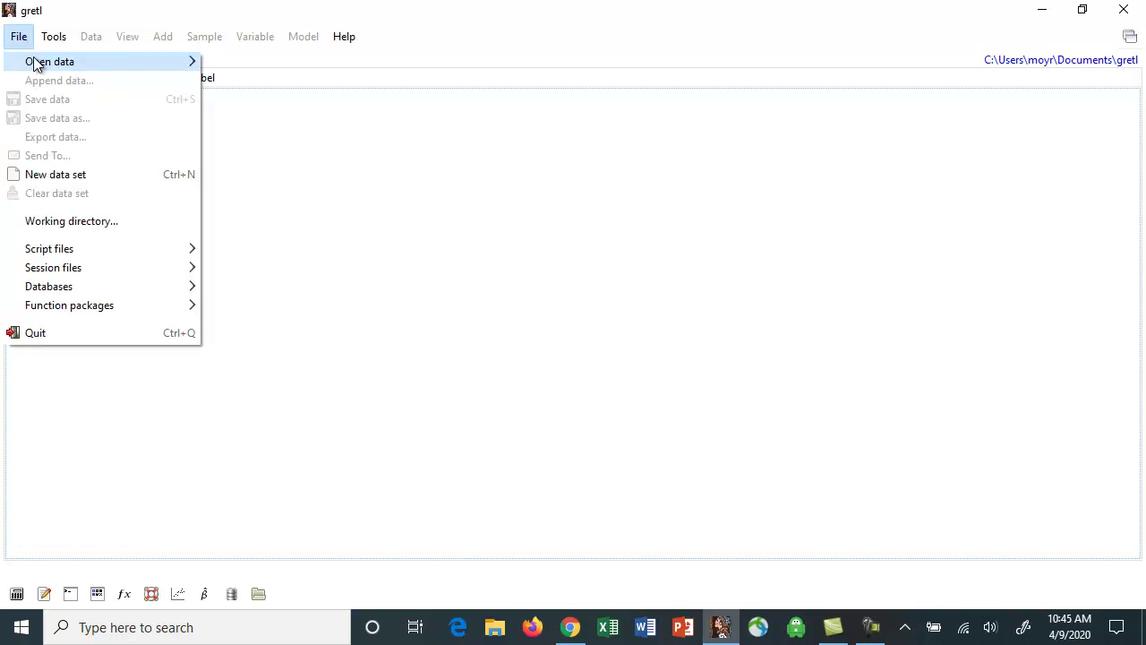
Start a new 50-observation data set with a cross-sectional structure
{"action": "left_click", "coordinate": [70, 175]}
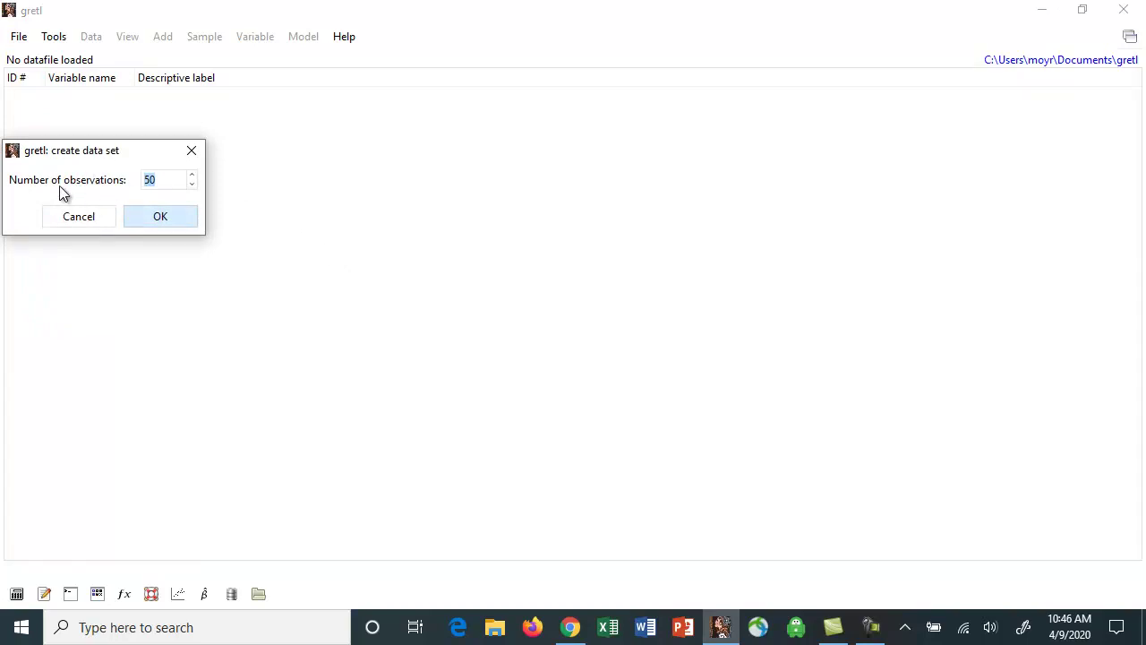
{"action": "left_click", "coordinate": [158, 221]}
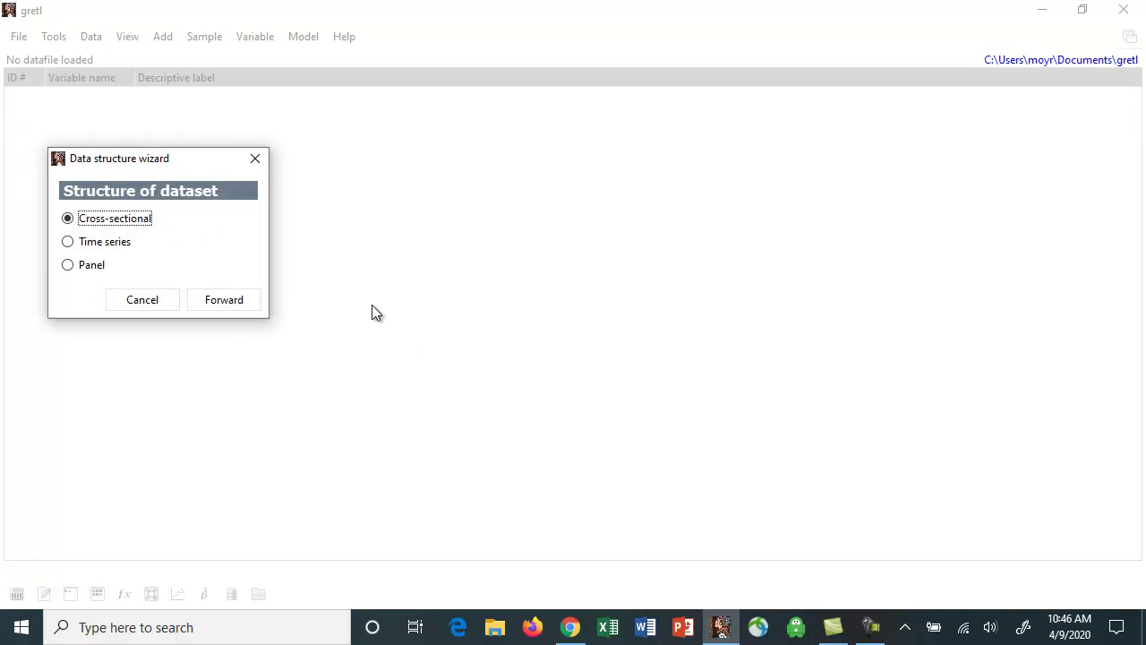
{"action": "left_click", "coordinate": [224, 300]}
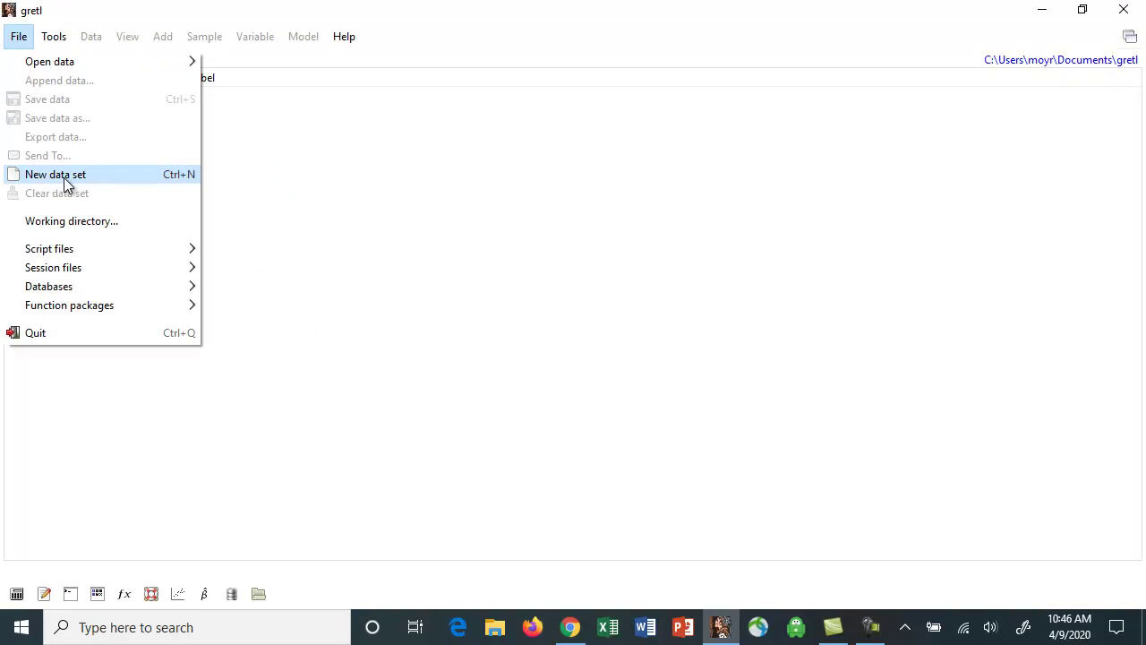
Restart the new data set wizard, try time series with annual frequency, then choose panel
{"action": "left_click", "coordinate": [67, 178]}
{"action": "left_click", "coordinate": [157, 220]}
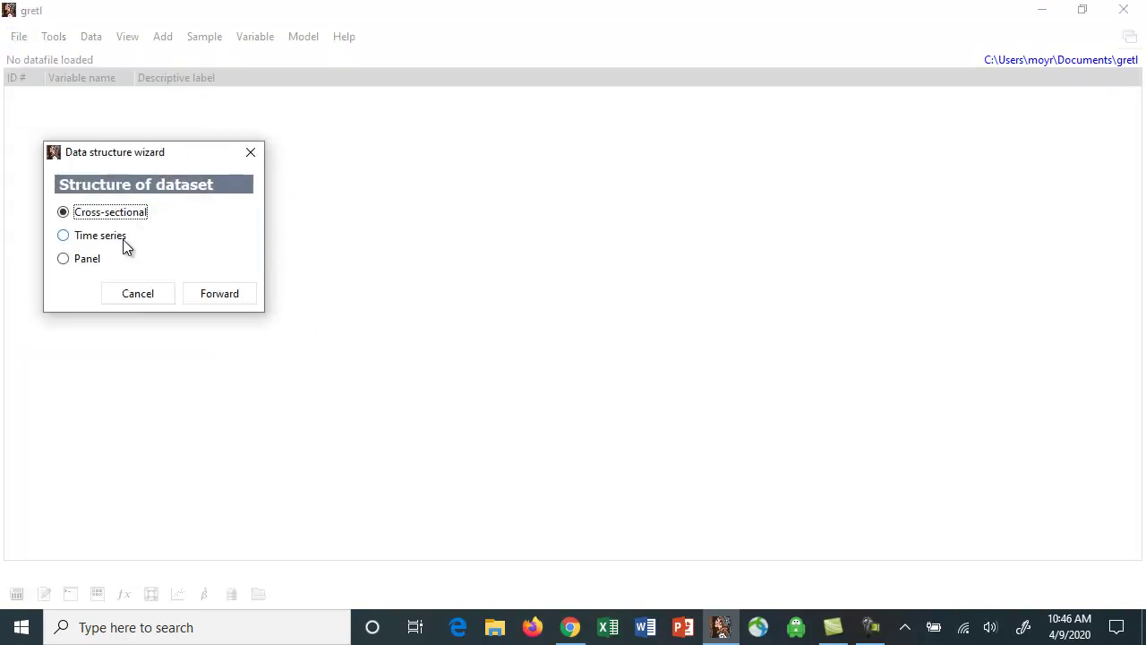
{"action": "left_click", "coordinate": [113, 246]}
{"action": "left_click", "coordinate": [220, 294]}
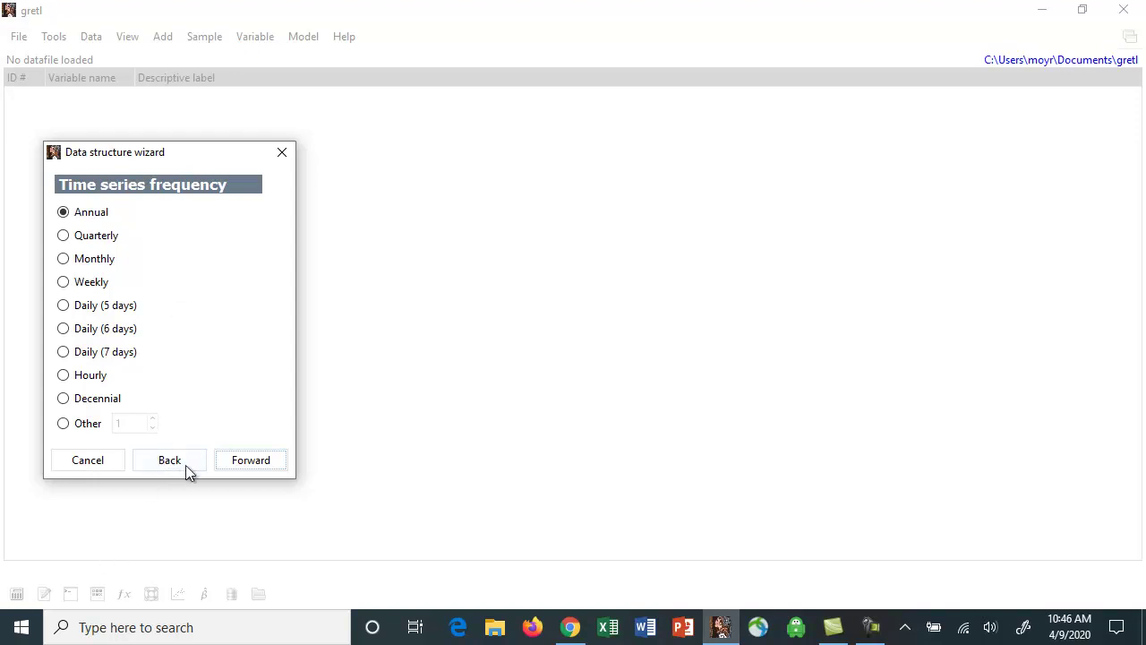
{"action": "left_click", "coordinate": [244, 461]}
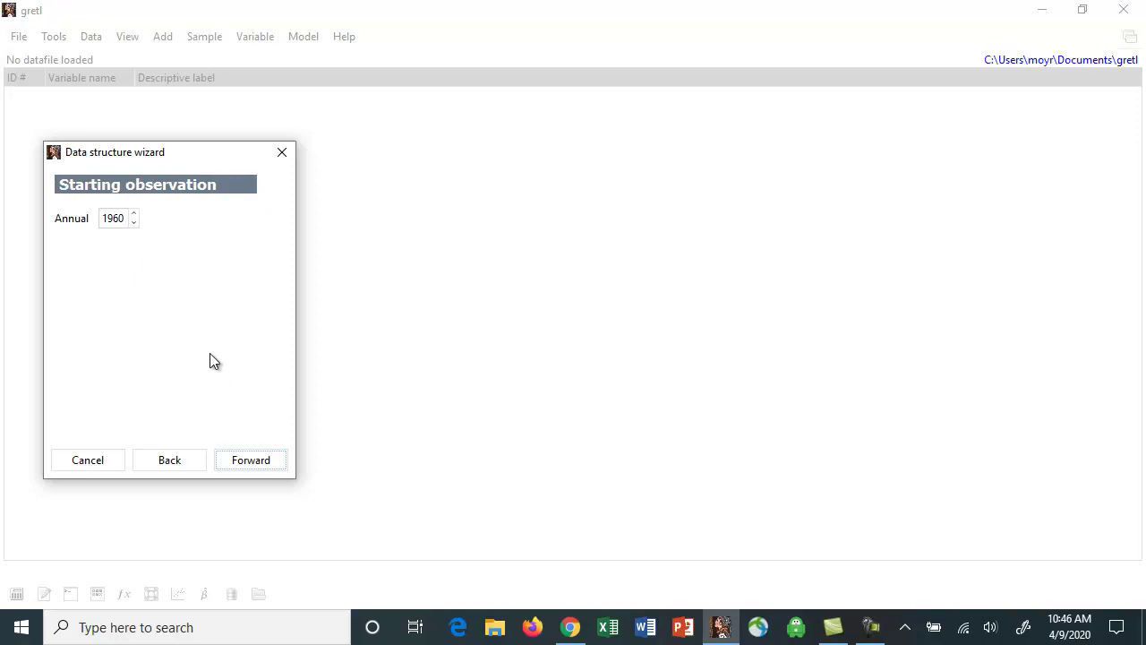
{"action": "left_click", "coordinate": [176, 462]}
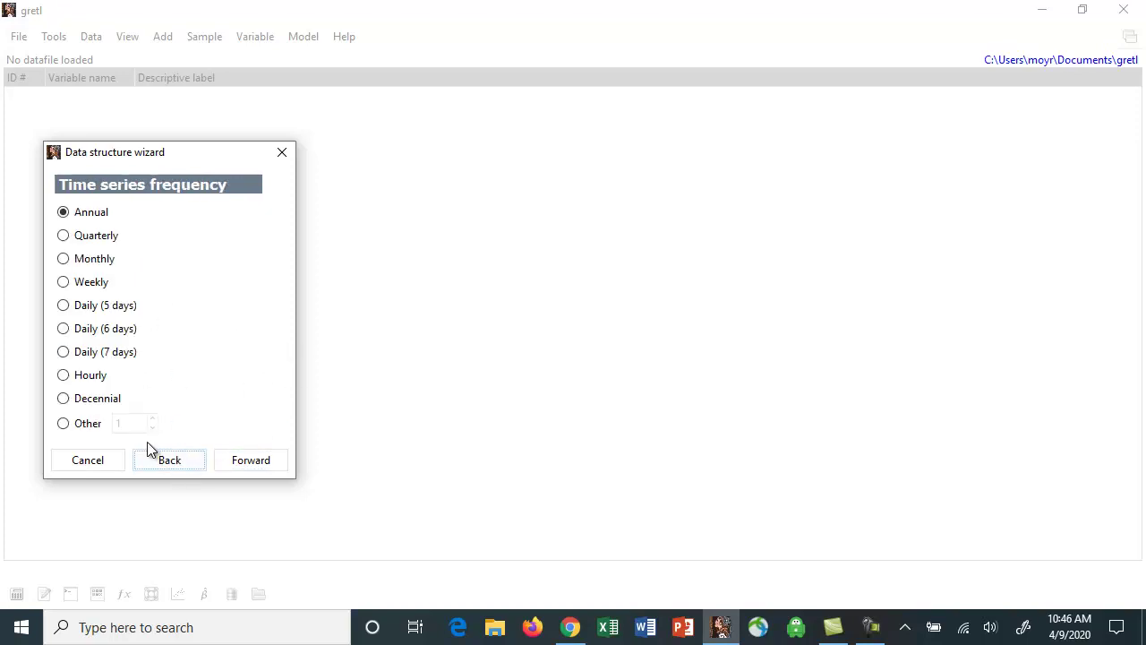
{"action": "left_click", "coordinate": [169, 461]}
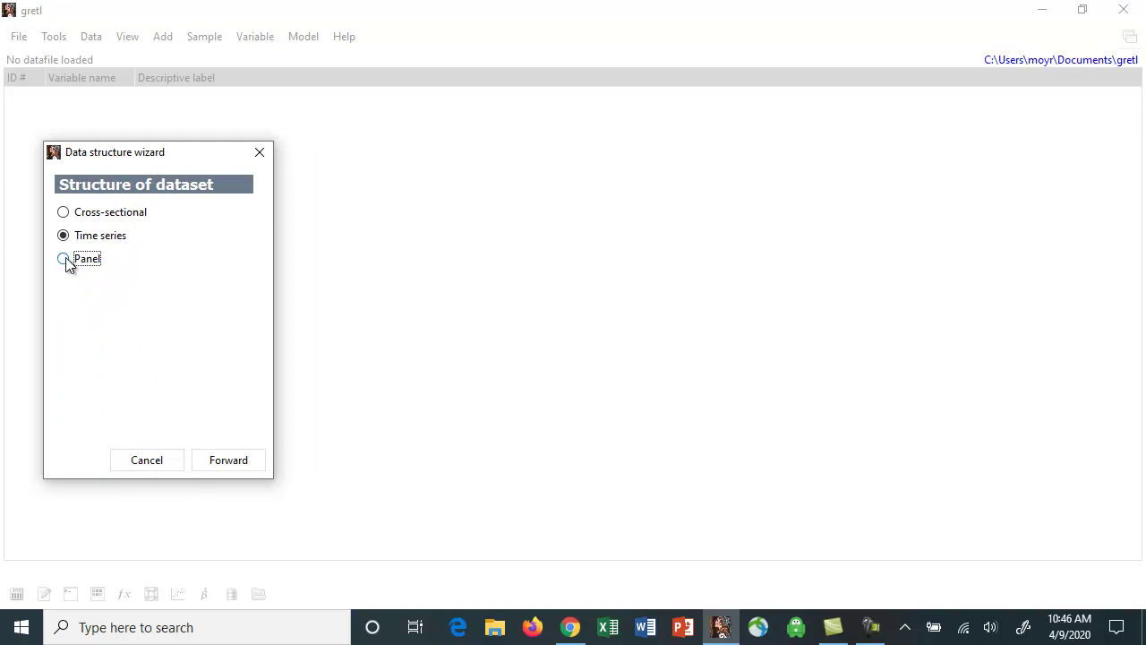
{"action": "left_click", "coordinate": [235, 462]}
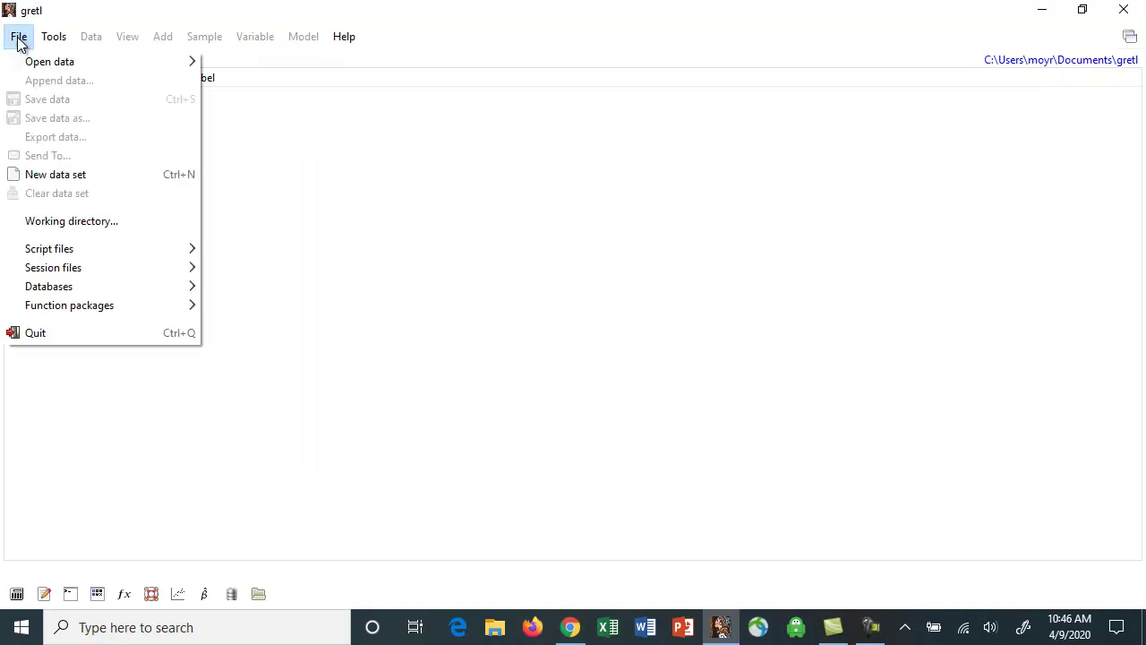
Open the user data file dialog and look over the available file types
{"action": "mouse_move", "coordinate": [36, 62]}
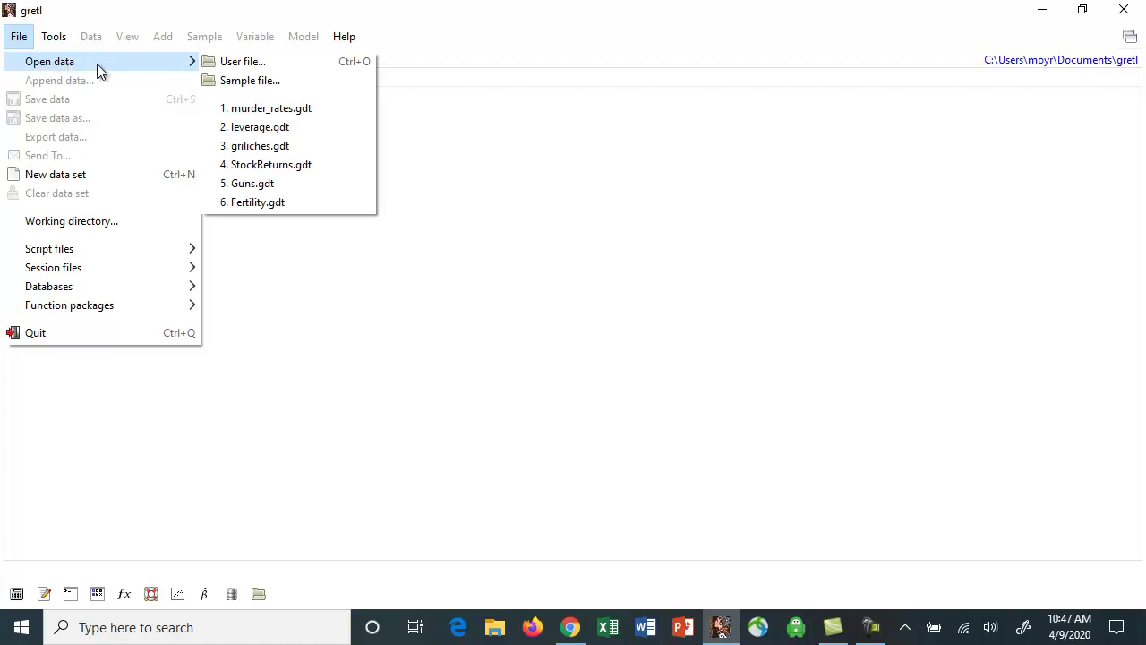
{"action": "left_click", "coordinate": [243, 64]}
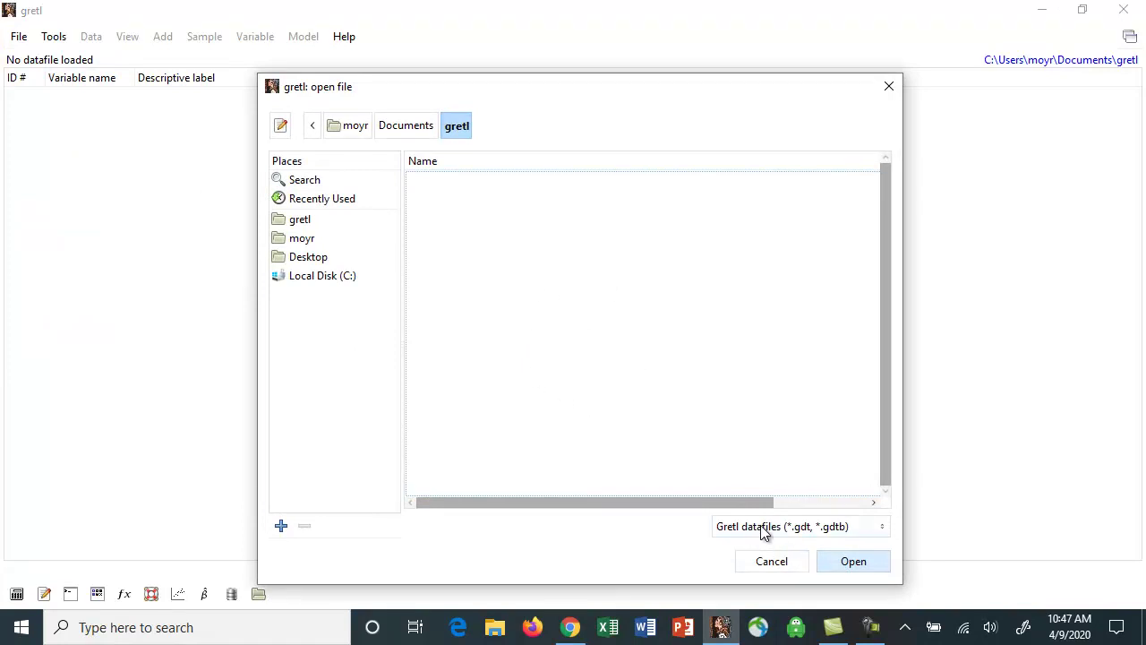
{"action": "left_click", "coordinate": [882, 528]}
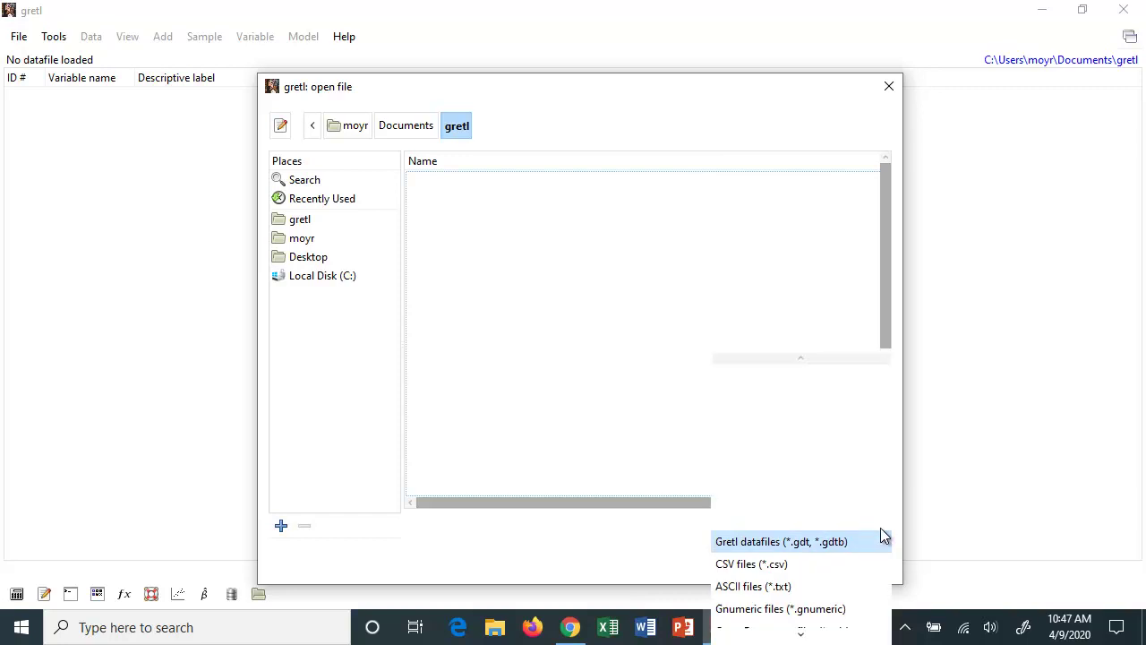
{"action": "scroll", "coordinate": [835, 490], "scroll_direction": "down", "scroll_amount": 5}
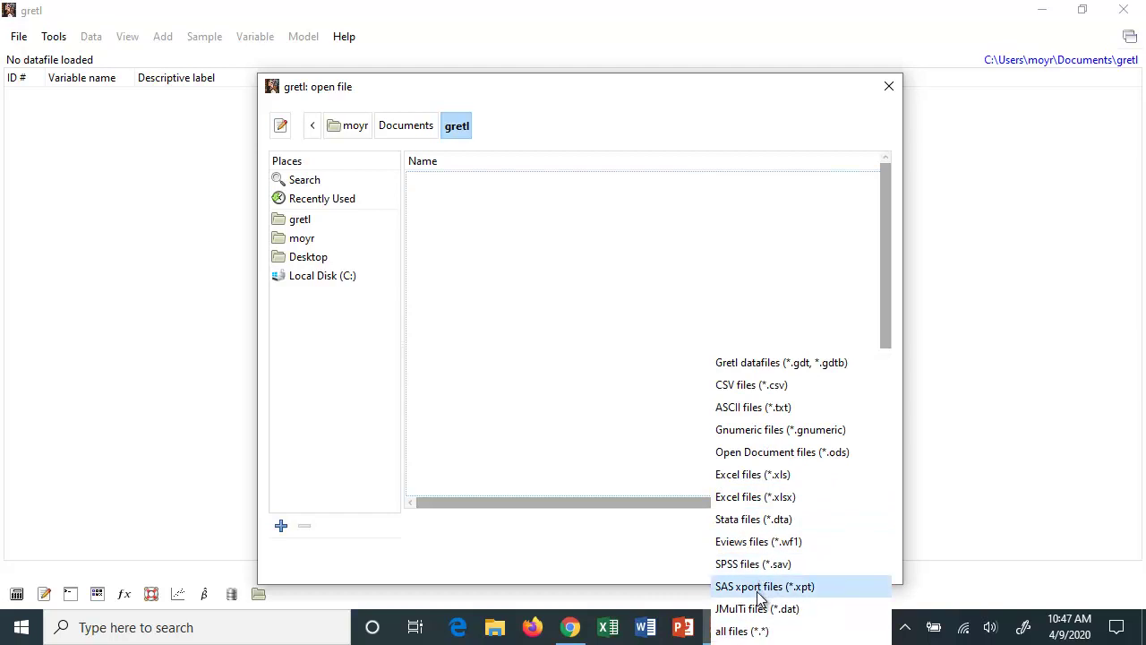
{"action": "left_click", "coordinate": [340, 402]}
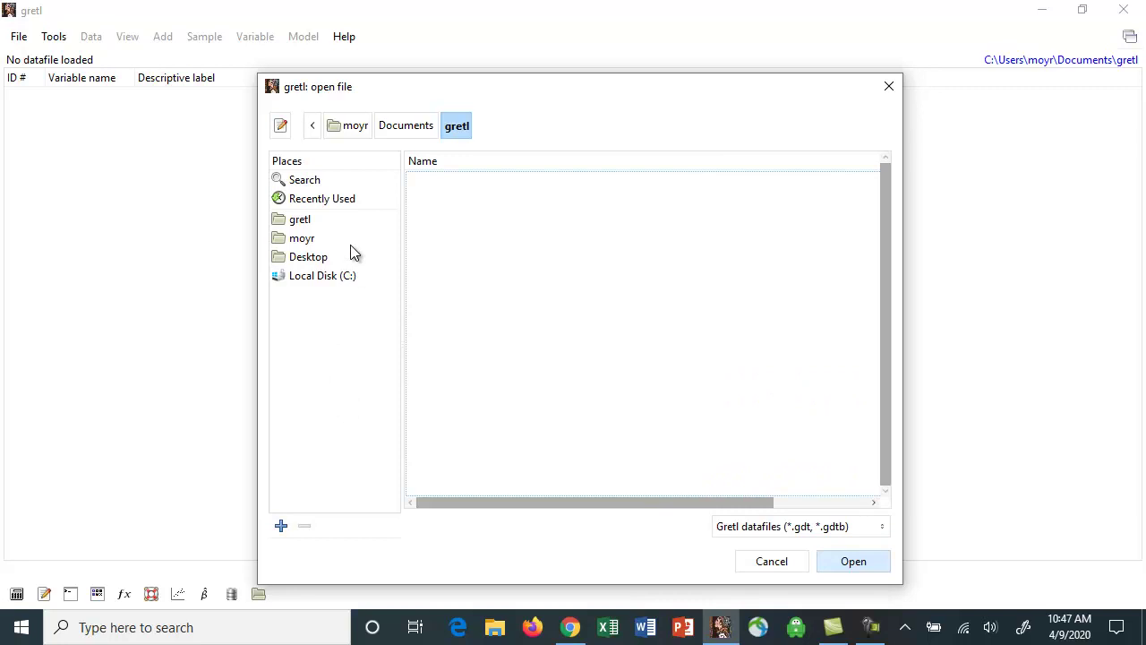
Filter the Desktop to Excel (*.xlsx) files and select DJIA data.xlsx
{"action": "left_click", "coordinate": [314, 261]}
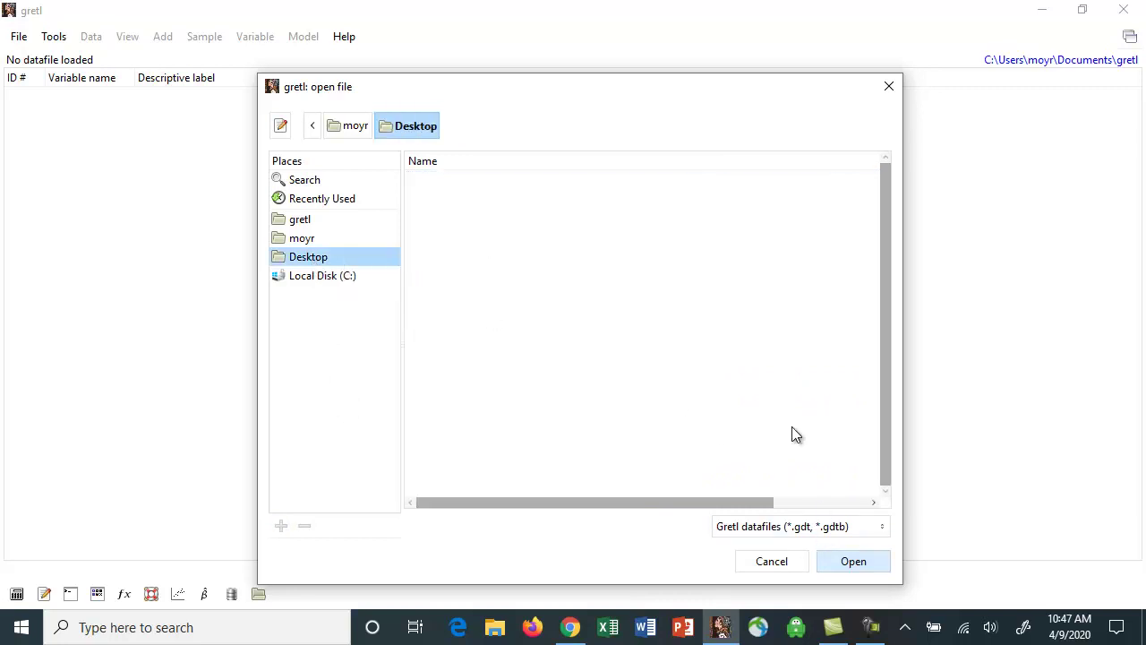
{"action": "left_click", "coordinate": [880, 530]}
{"action": "scroll", "coordinate": [829, 493], "scroll_direction": "down", "scroll_amount": 2}
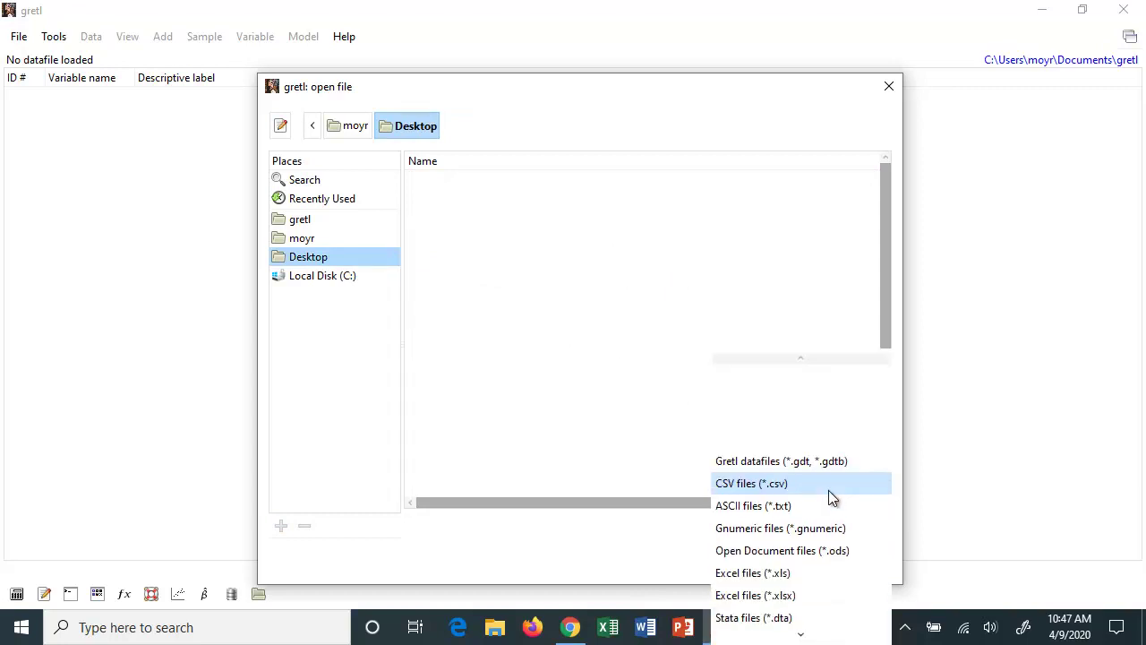
{"action": "scroll", "coordinate": [825, 479], "scroll_direction": "down", "scroll_amount": 2}
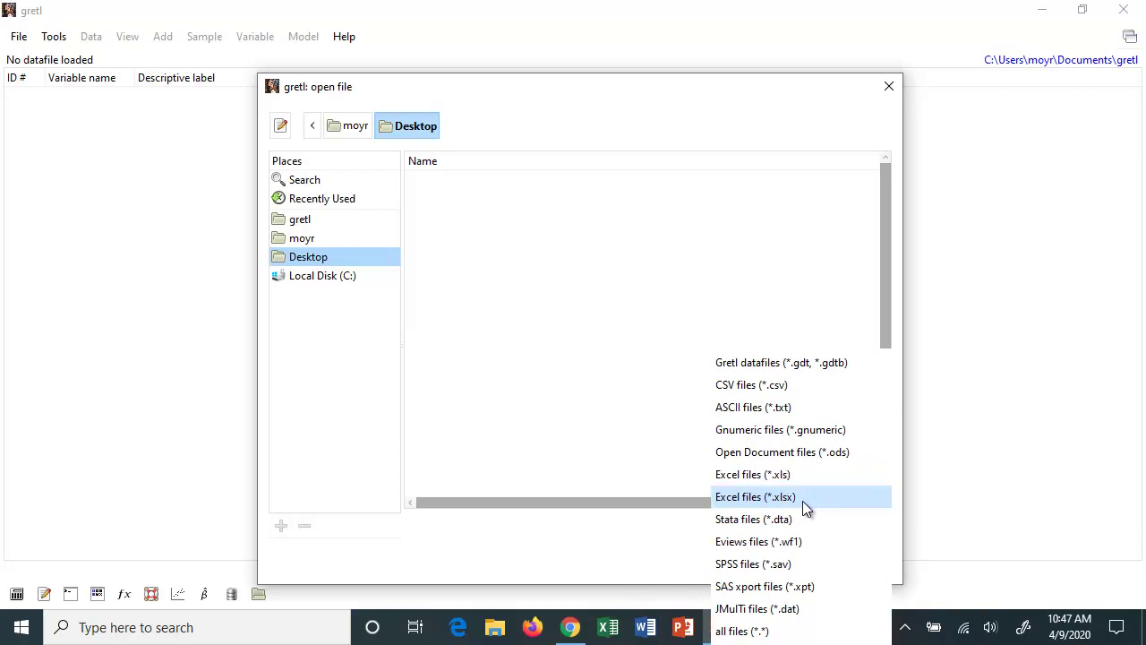
{"action": "left_click", "coordinate": [787, 501]}
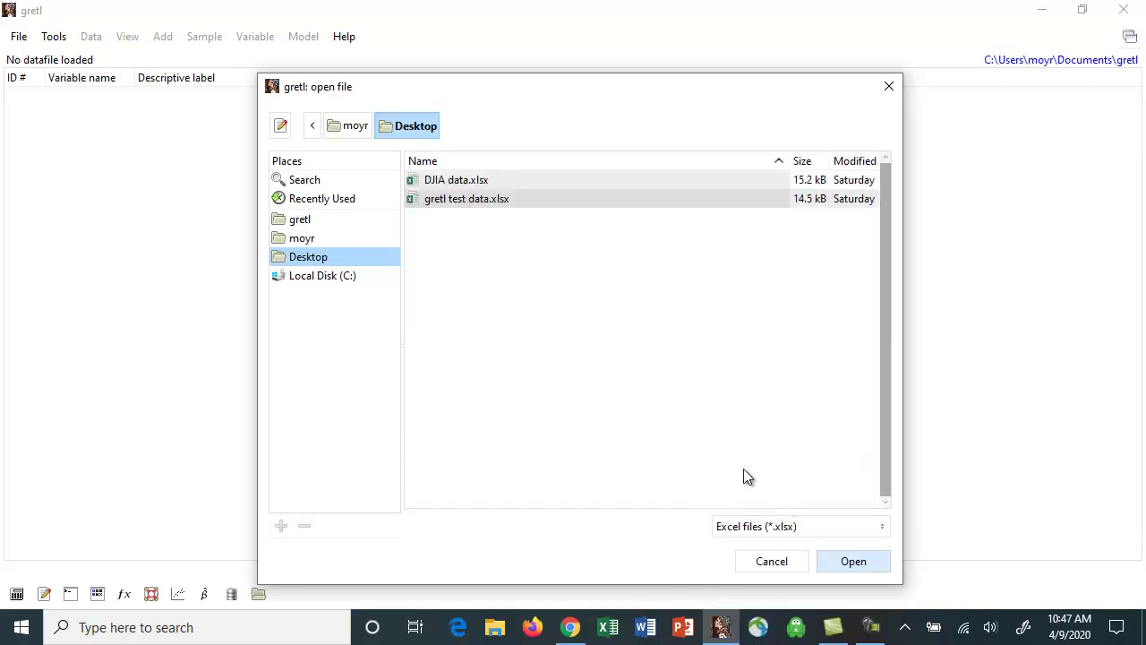
{"action": "left_click", "coordinate": [447, 182]}
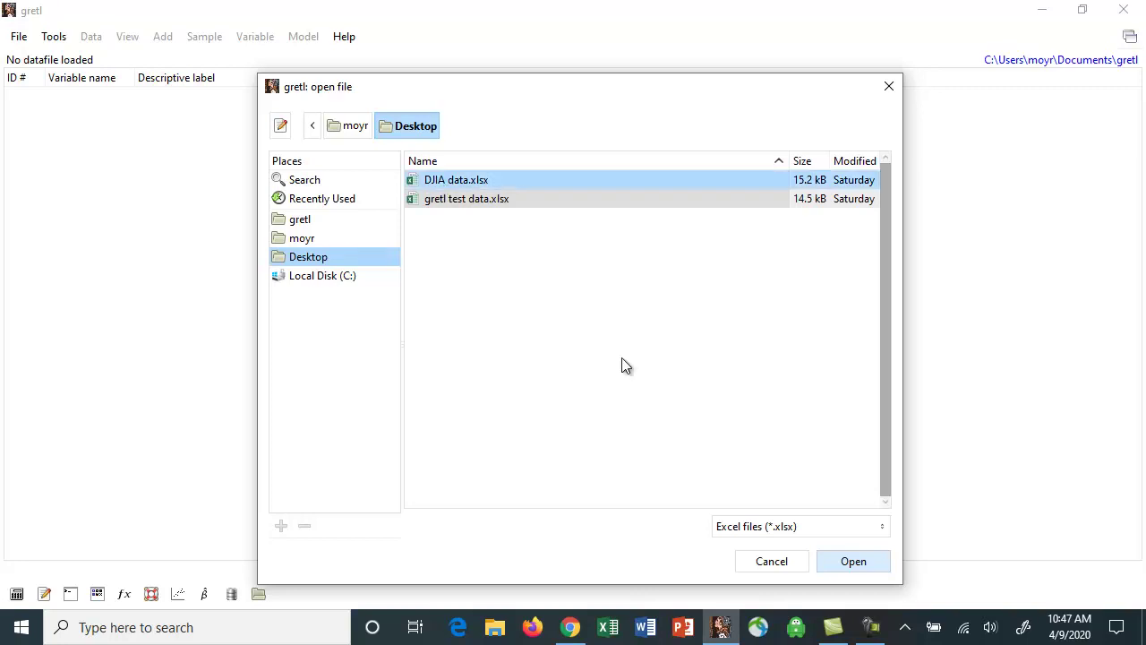
Import DJIA data.xlsx and display the values of the Close variable
{"action": "left_click", "coordinate": [855, 562]}
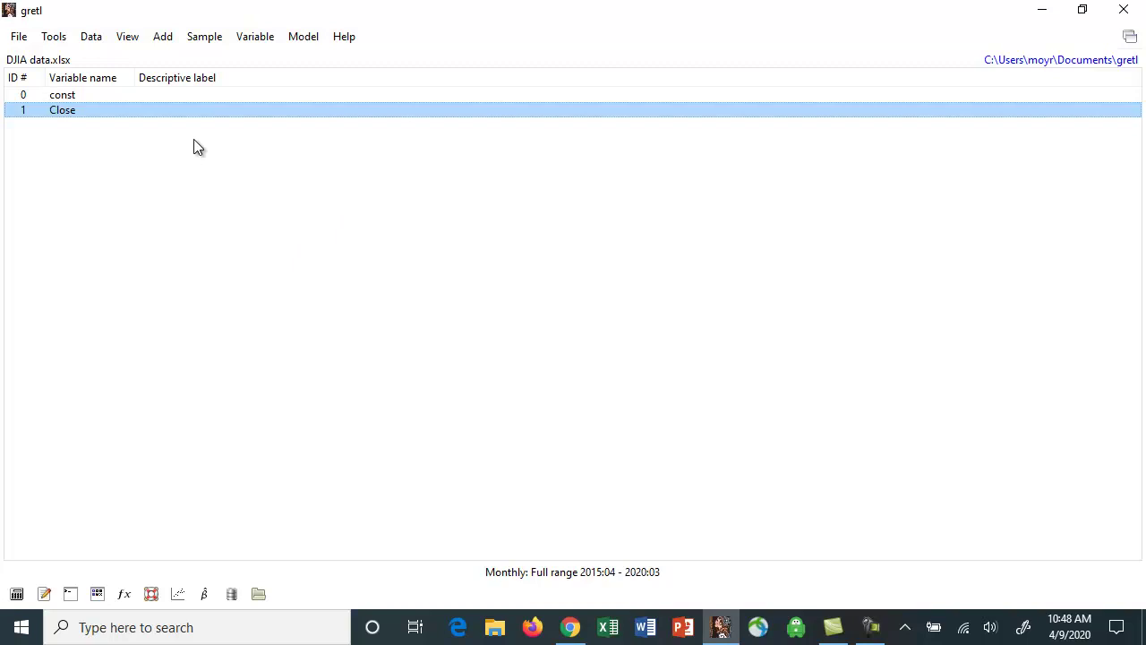
{"action": "right_click", "coordinate": [113, 109]}
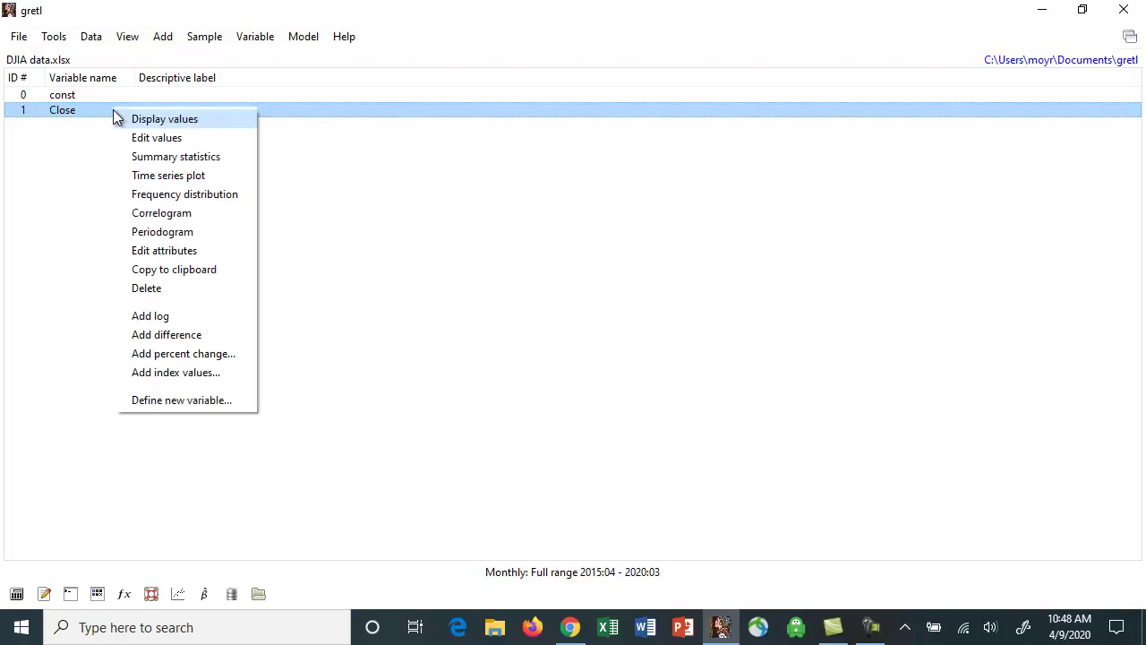
{"action": "left_click", "coordinate": [170, 125]}
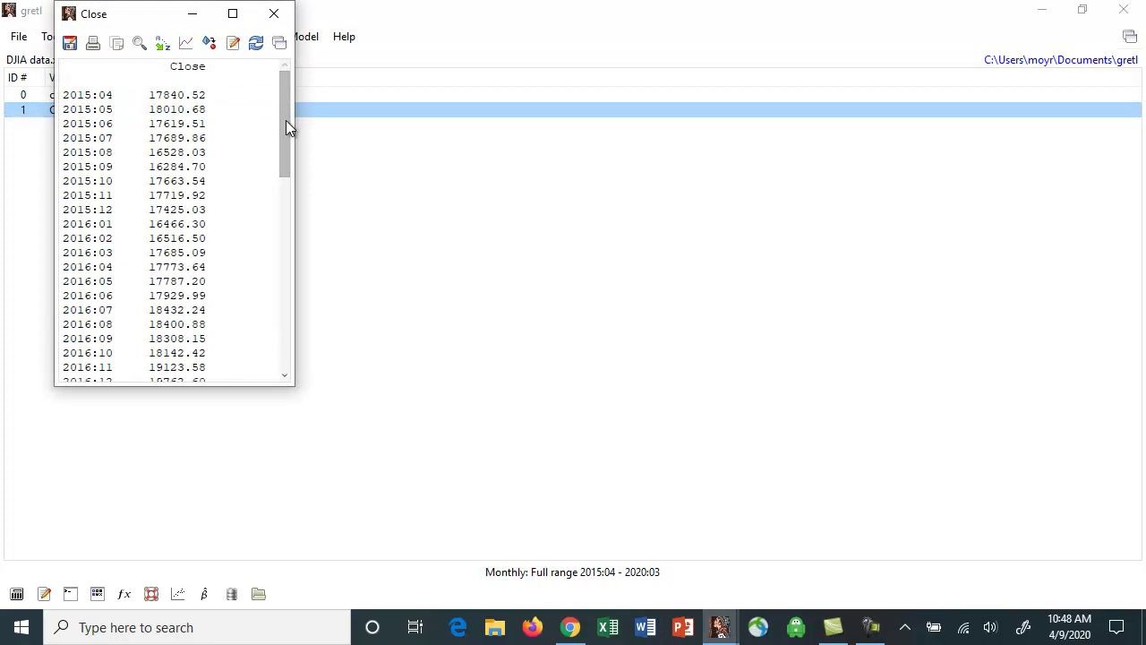
Scroll through the Close values, then close that window
{"action": "mouse_move", "coordinate": [287, 120]}
{"action": "left_mouse_down"}
{"action": "mouse_move", "coordinate": [288, 334]}
{"action": "mouse_move", "coordinate": [281, 107]}
{"action": "left_mouse_up"}
{"action": "left_click_drag", "start_coordinate": [284, 116], "coordinate": [286, 327]}
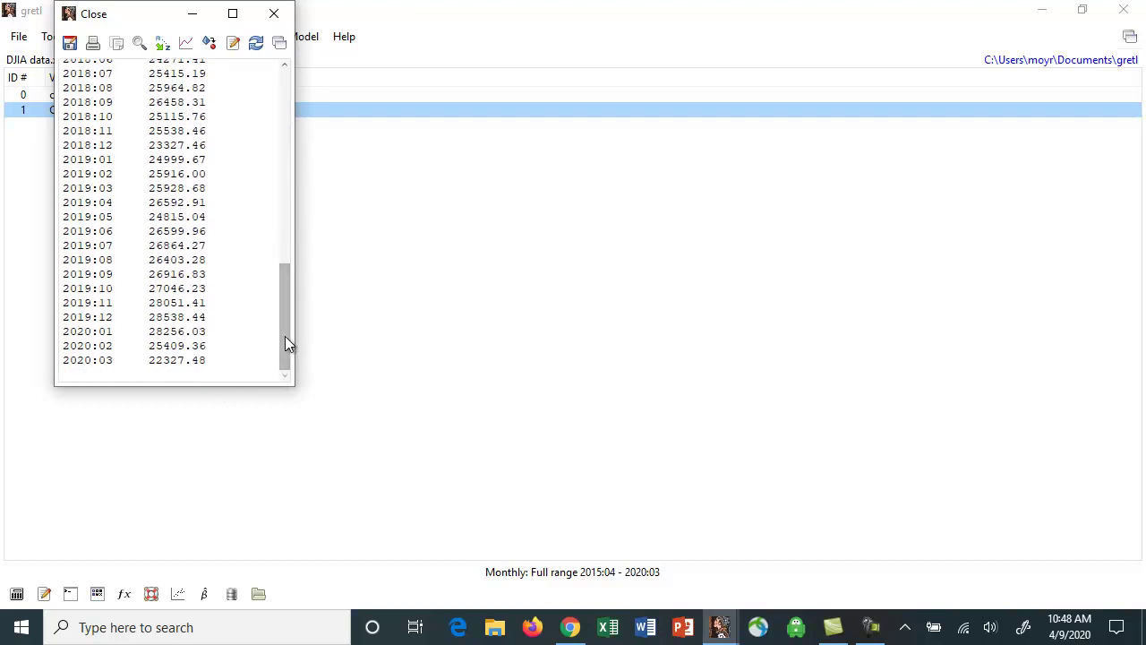
{"action": "left_click_drag", "start_coordinate": [285, 336], "coordinate": [268, 135]}
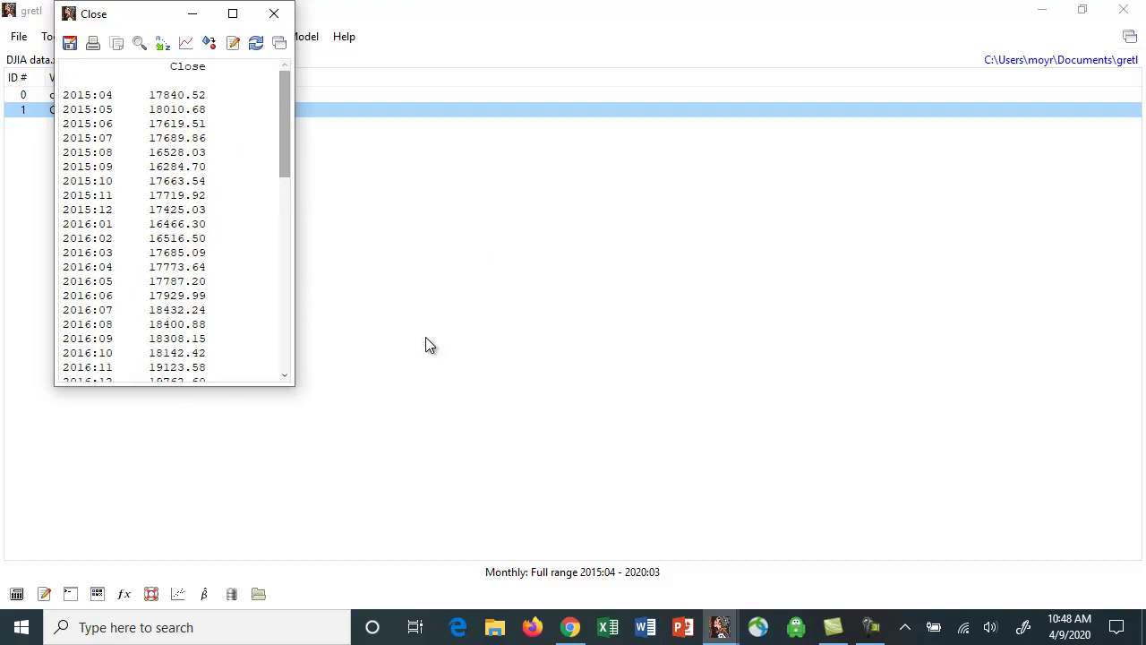
{"action": "left_click", "coordinate": [274, 13]}
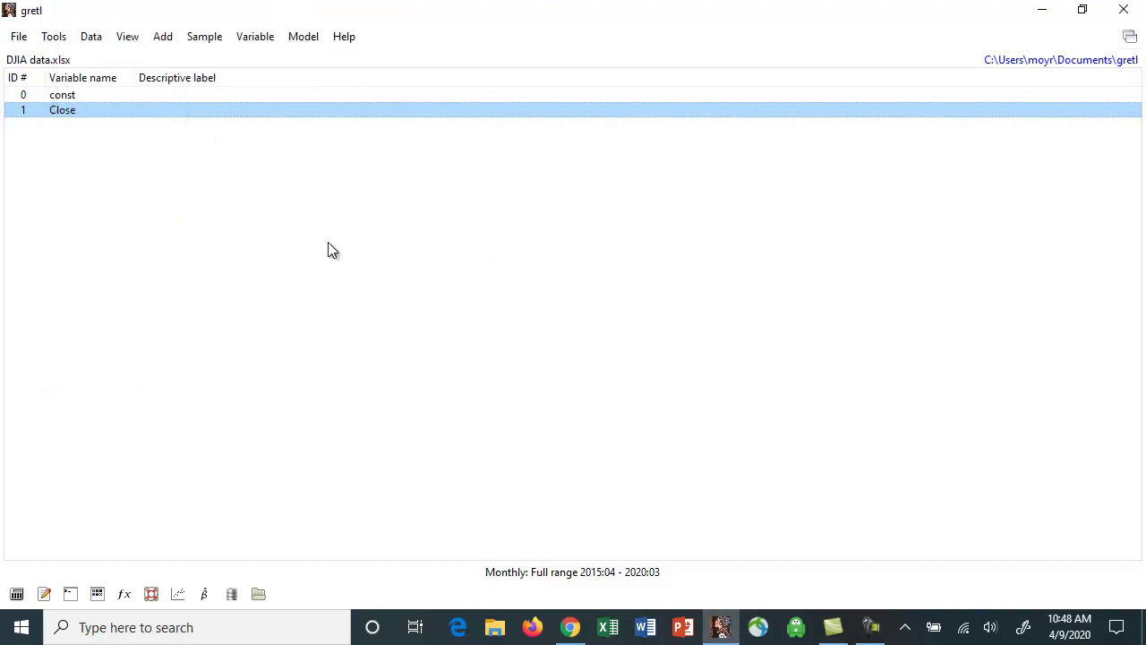
Open the engel sample dataset, replacing the current DJIA data
{"action": "left_click", "coordinate": [18, 39]}
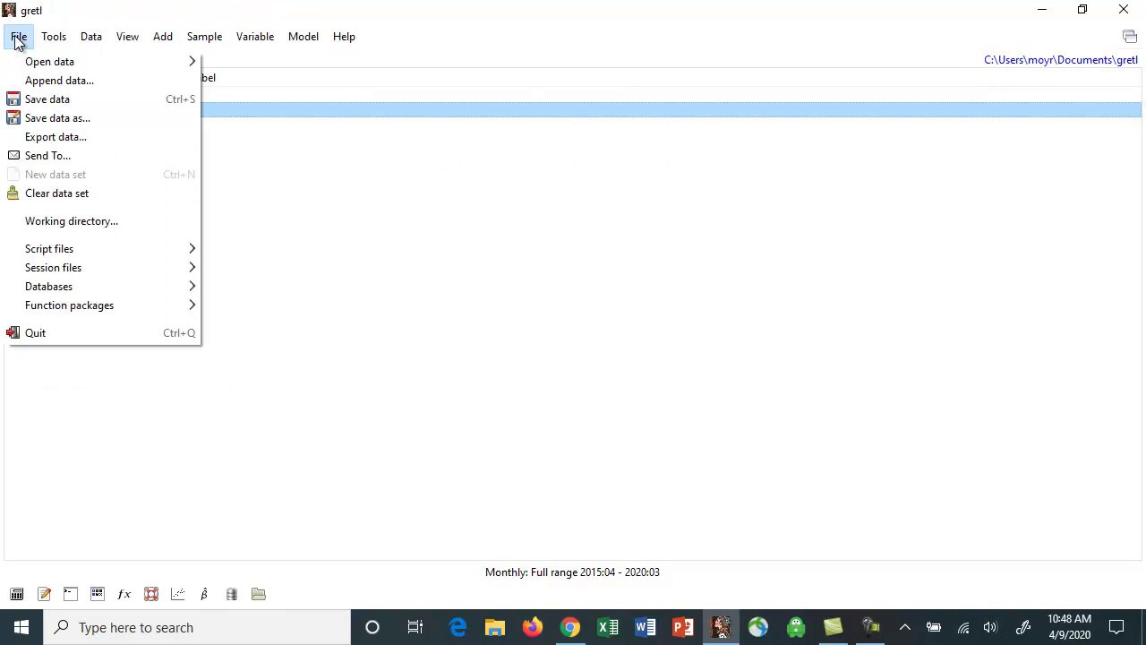
{"action": "mouse_move", "coordinate": [43, 64]}
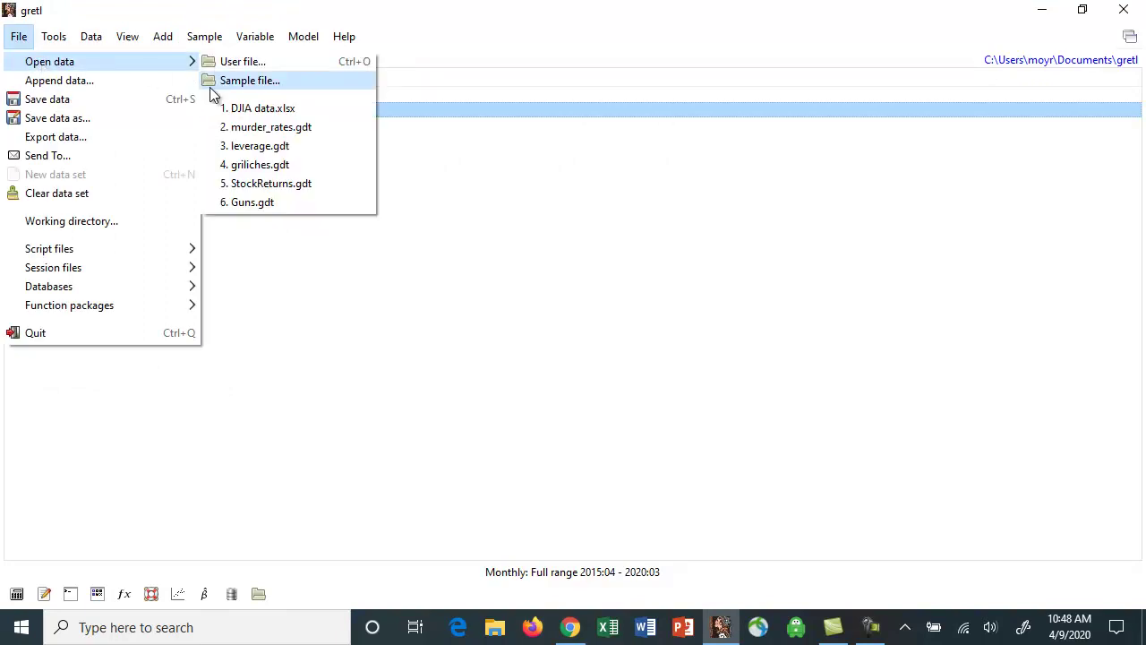
{"action": "left_click", "coordinate": [242, 80]}
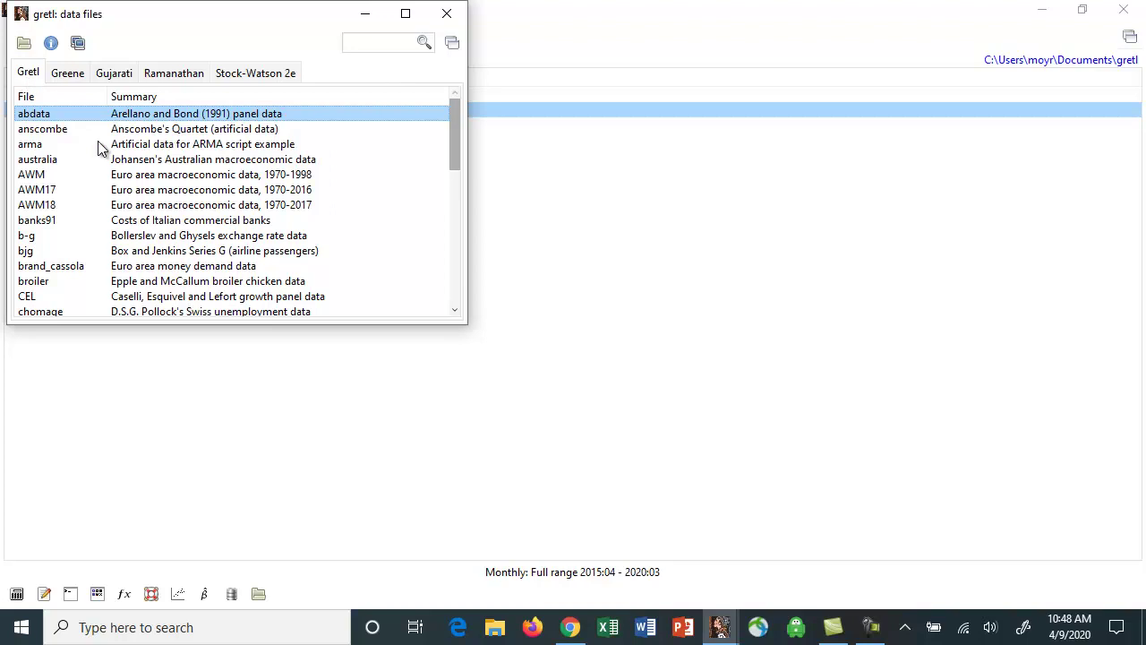
{"action": "scroll", "coordinate": [109, 177], "scroll_direction": "down", "scroll_amount": 1}
{"action": "scroll", "coordinate": [109, 177], "scroll_direction": "down", "scroll_amount": 4}
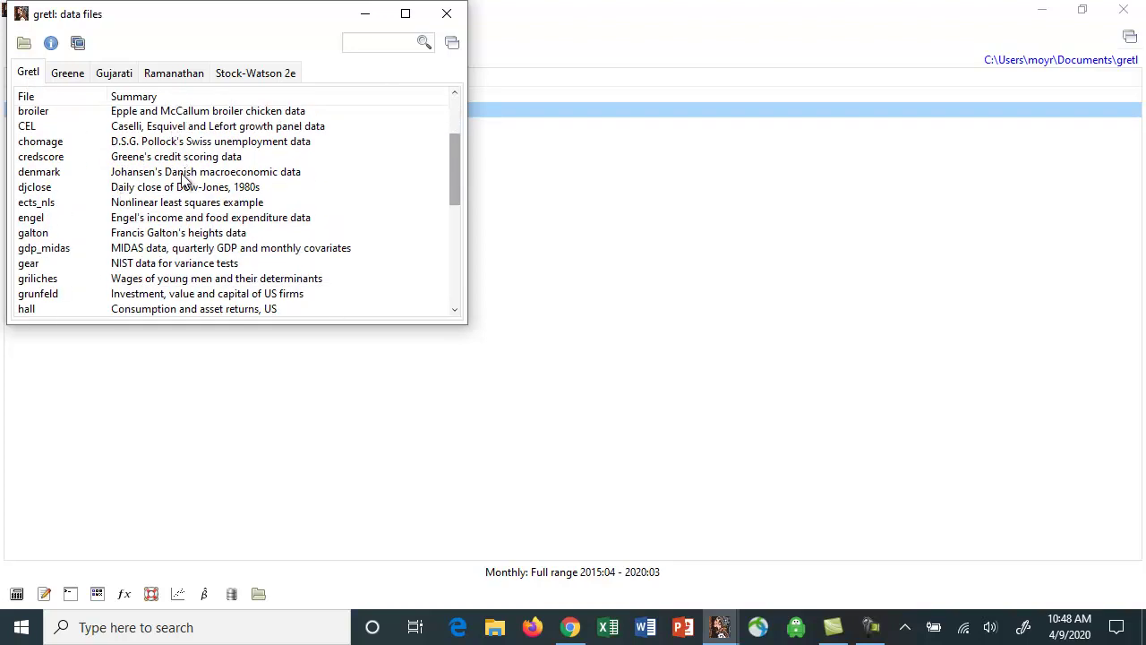
{"action": "double_click", "coordinate": [188, 222]}
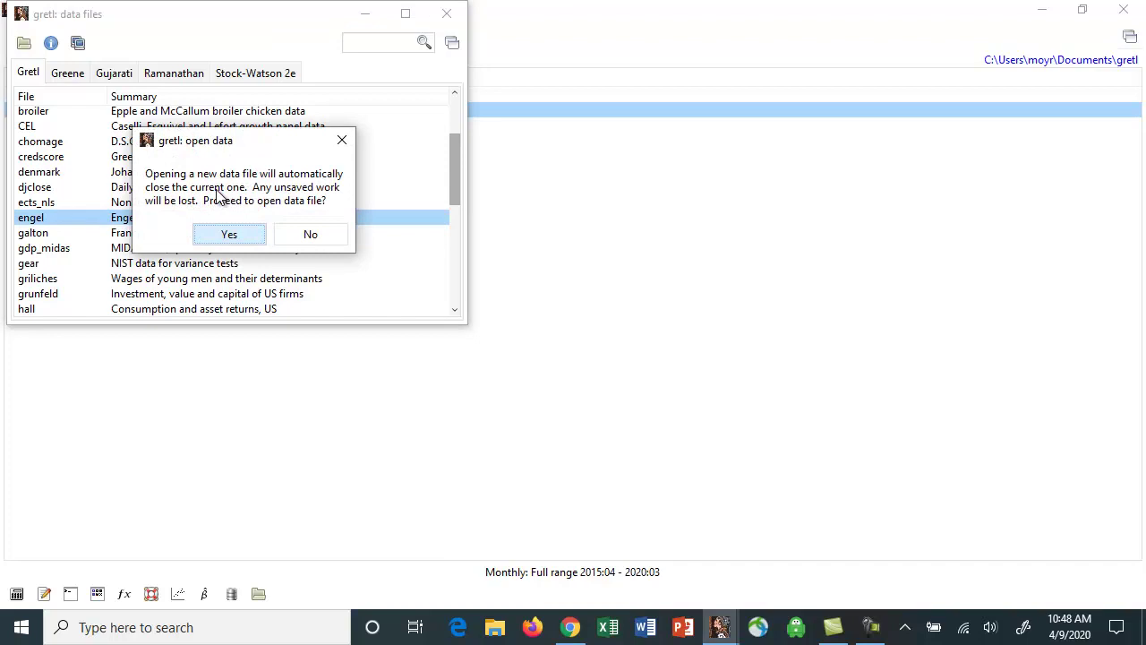
{"action": "left_click", "coordinate": [234, 240]}
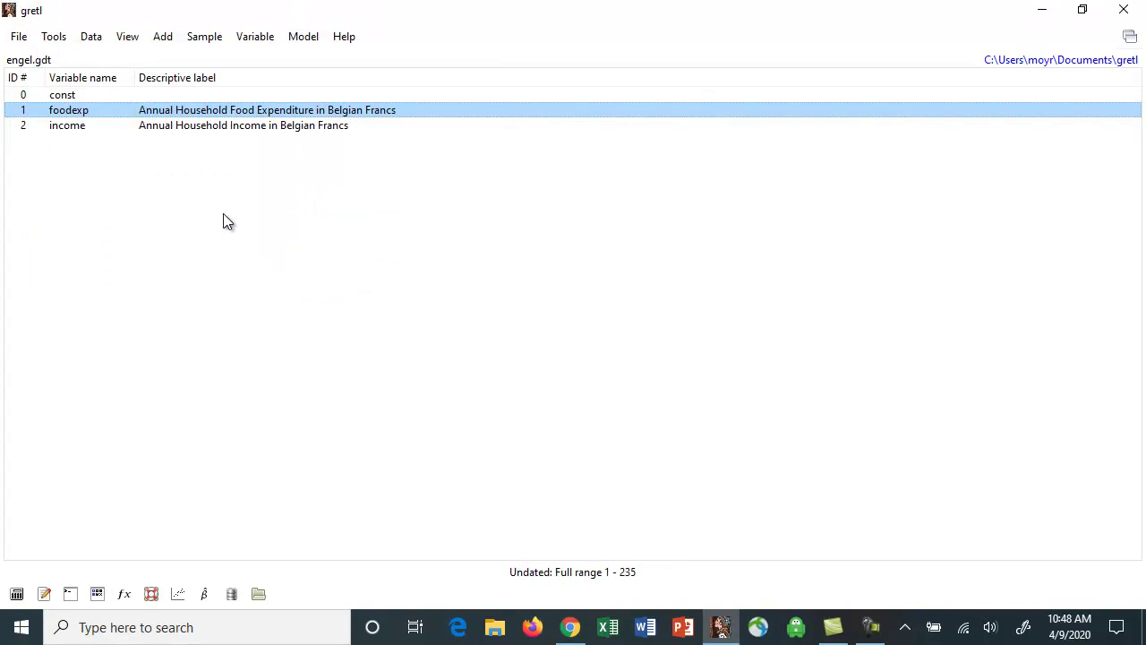
Display the foodexp and income values together, then close the window
{"action": "left_click", "coordinate": [225, 127], "text": "ctrl"}
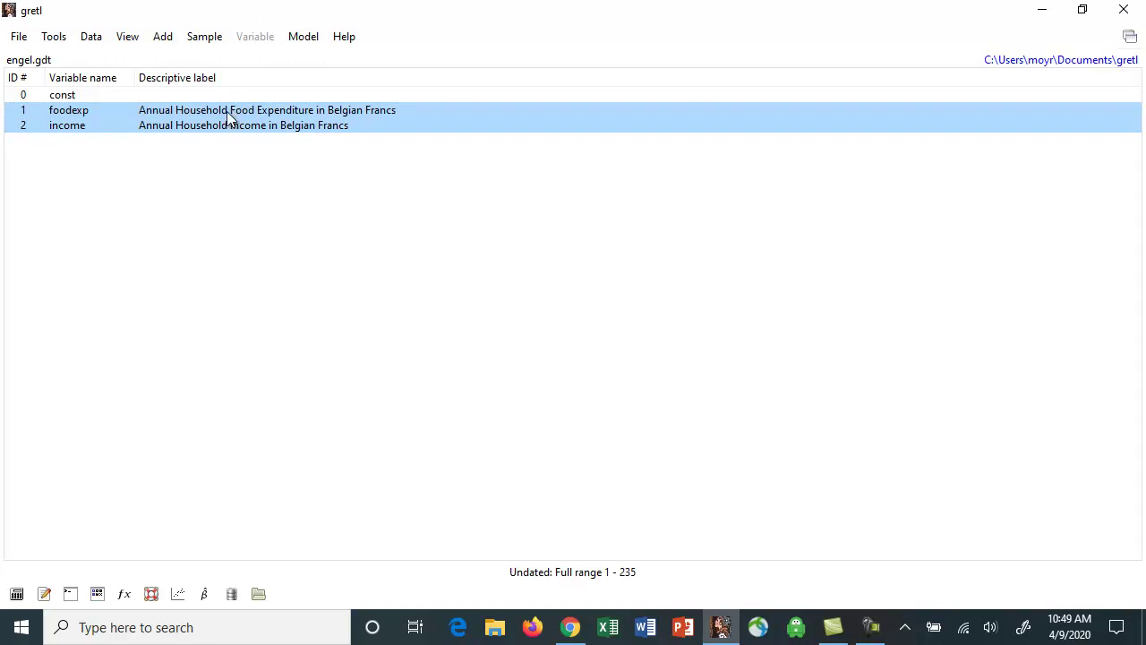
{"action": "right_click", "coordinate": [234, 117]}
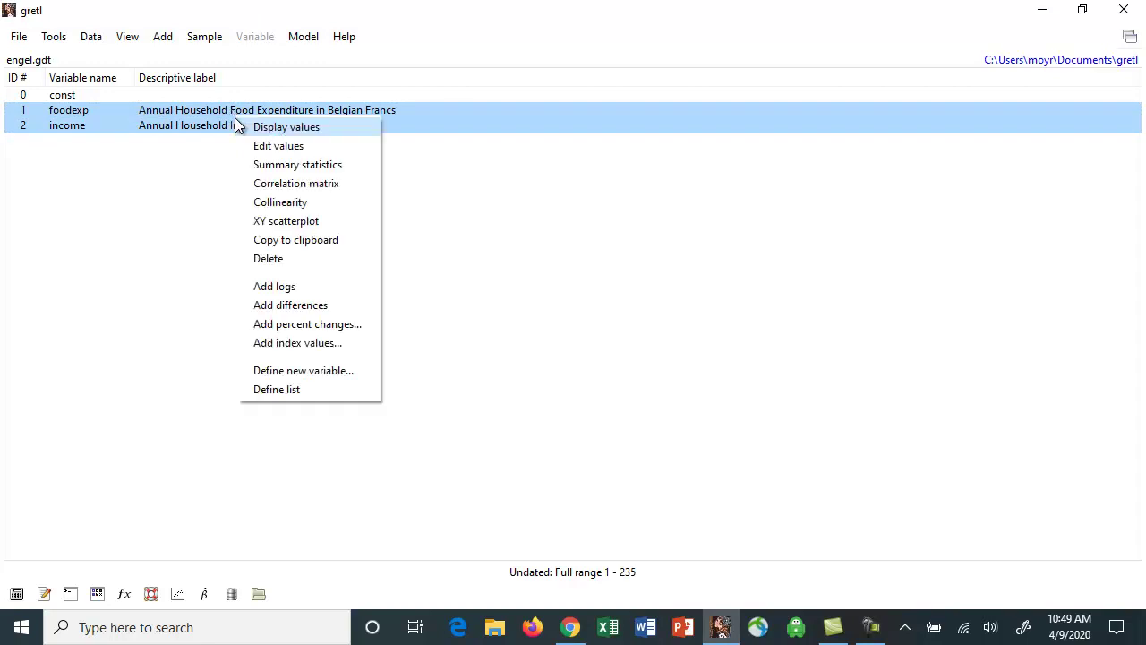
{"action": "left_click", "coordinate": [260, 127]}
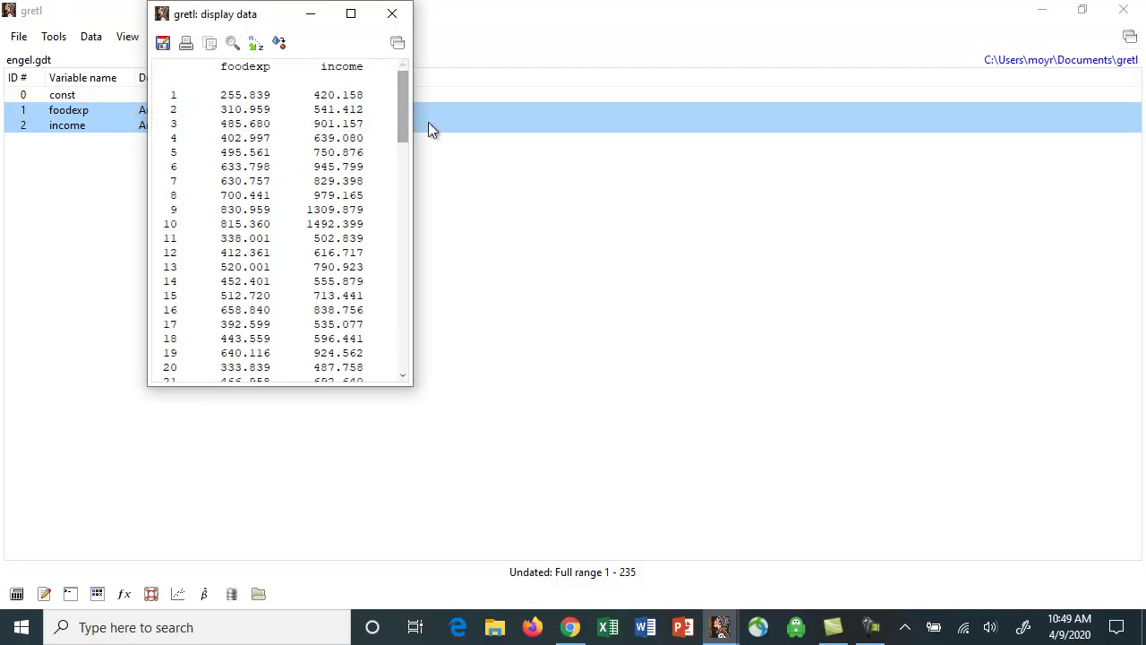
{"action": "mouse_move", "coordinate": [403, 128]}
{"action": "left_mouse_down"}
{"action": "mouse_move", "coordinate": [407, 358]}
{"action": "mouse_move", "coordinate": [408, 115]}
{"action": "left_mouse_up"}
{"action": "left_click", "coordinate": [394, 13]}
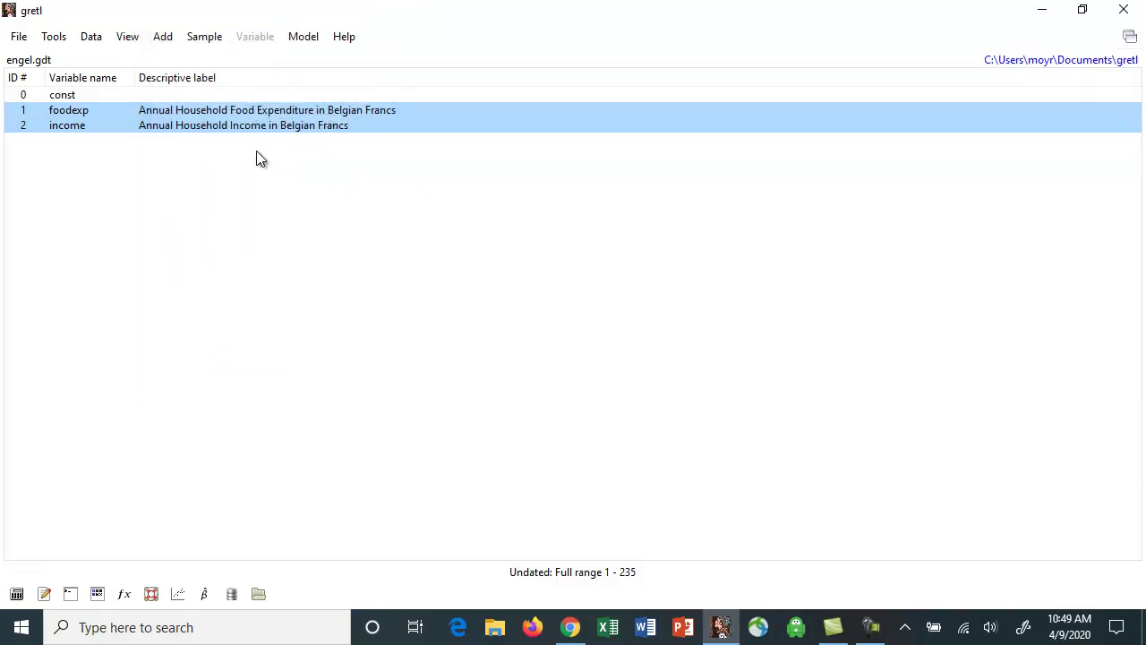
Reopen the sample data files browser, then switch to the gretl website in Chrome
{"action": "left_click", "coordinate": [20, 38]}
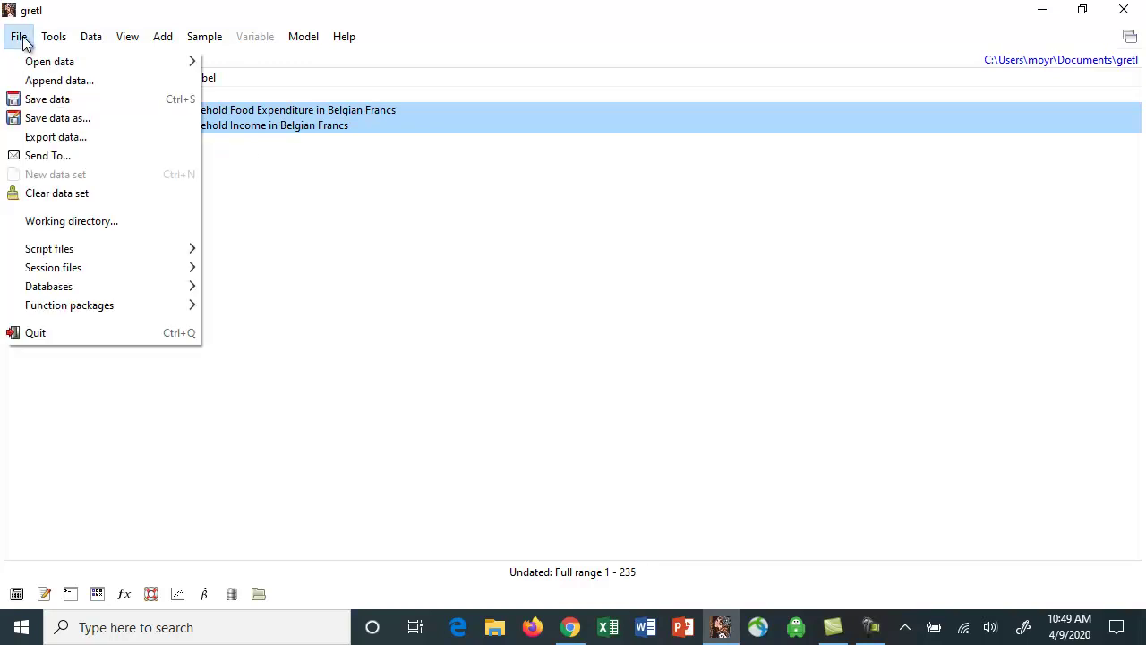
{"action": "mouse_move", "coordinate": [30, 63]}
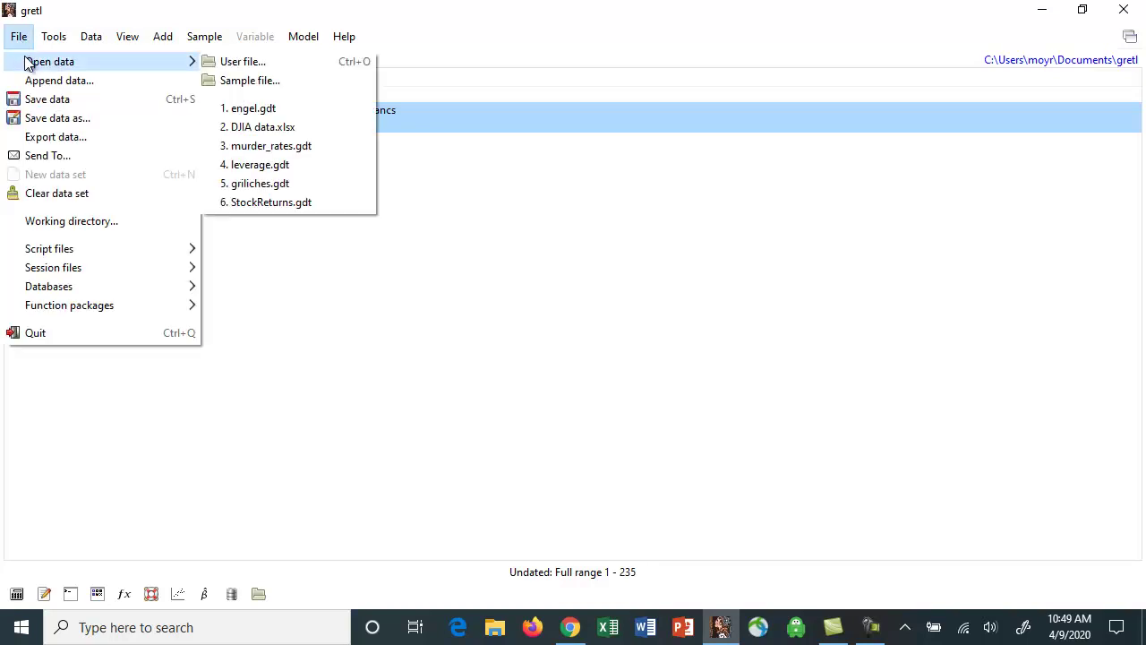
{"action": "left_click", "coordinate": [248, 82]}
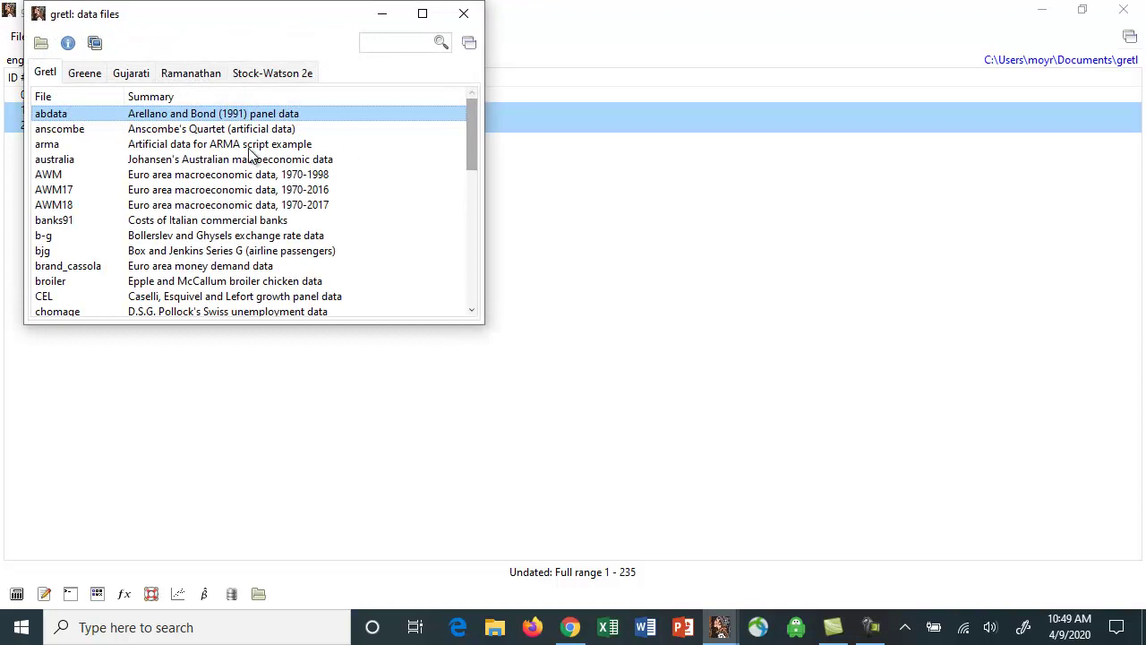
{"action": "left_click", "coordinate": [578, 632]}
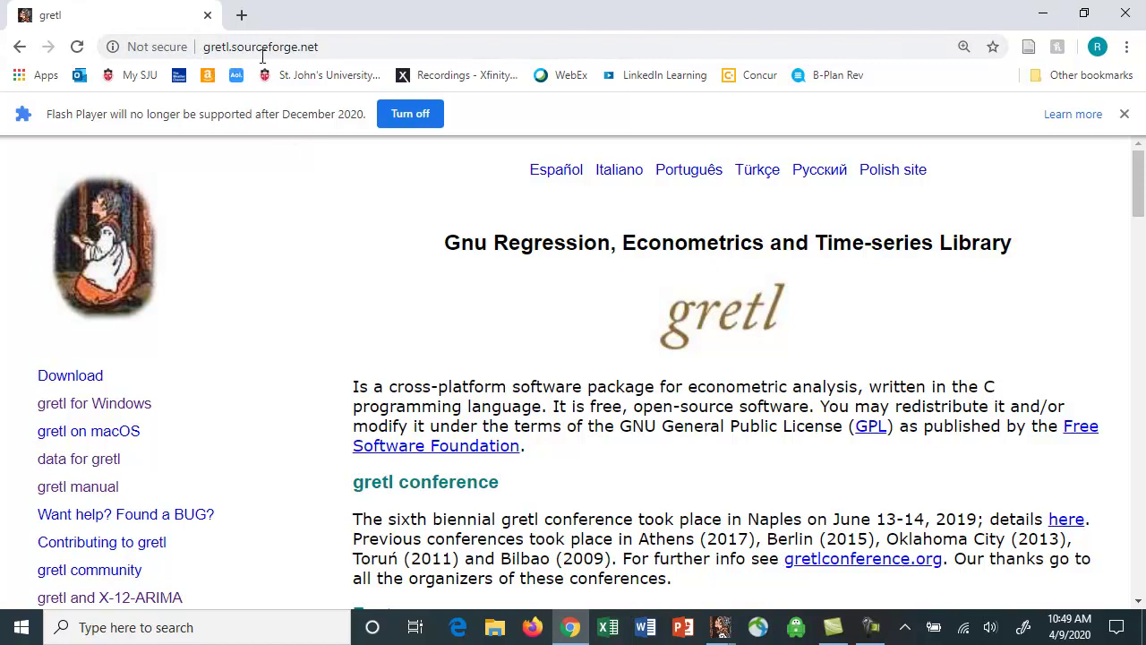
Open the Data for gretl page and scroll down to its textbook datasets
{"action": "scroll", "coordinate": [349, 259], "scroll_direction": "down", "scroll_amount": 1}
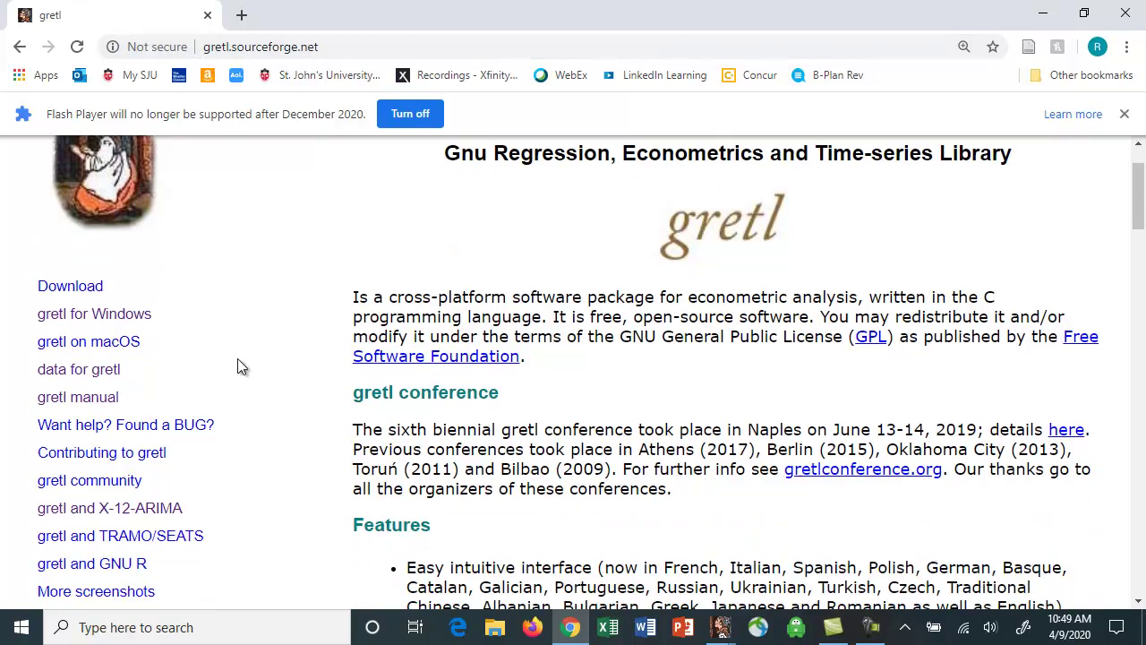
{"action": "left_click", "coordinate": [79, 374]}
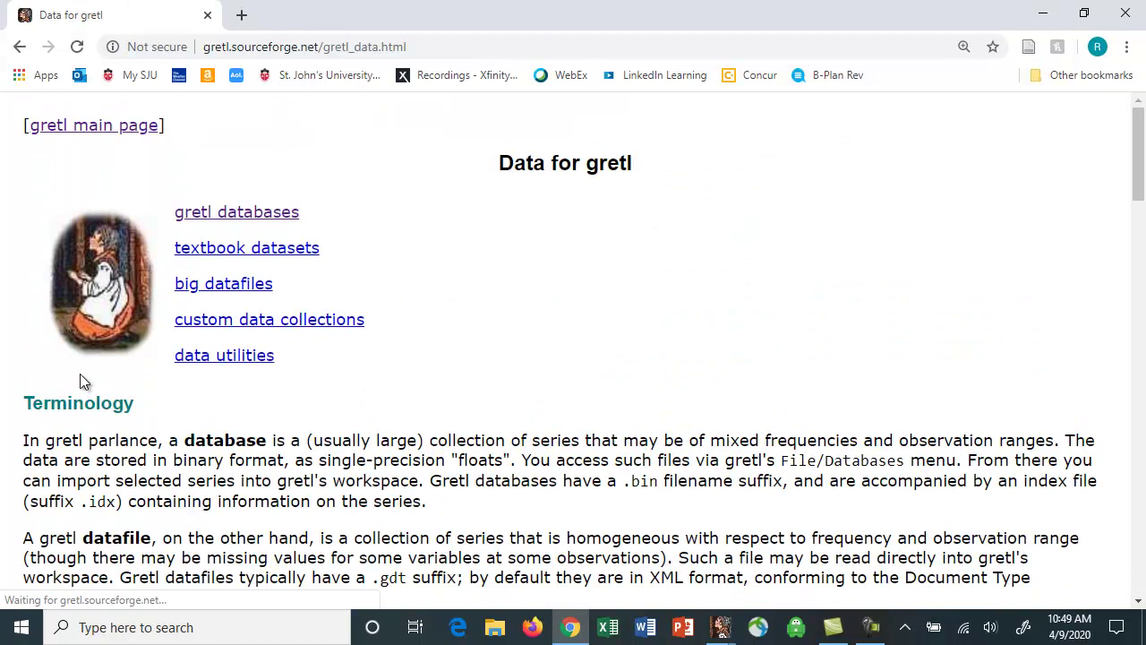
{"action": "scroll", "coordinate": [448, 401], "scroll_direction": "down", "scroll_amount": 2}
{"action": "scroll", "coordinate": [450, 401], "scroll_direction": "down", "scroll_amount": 6}
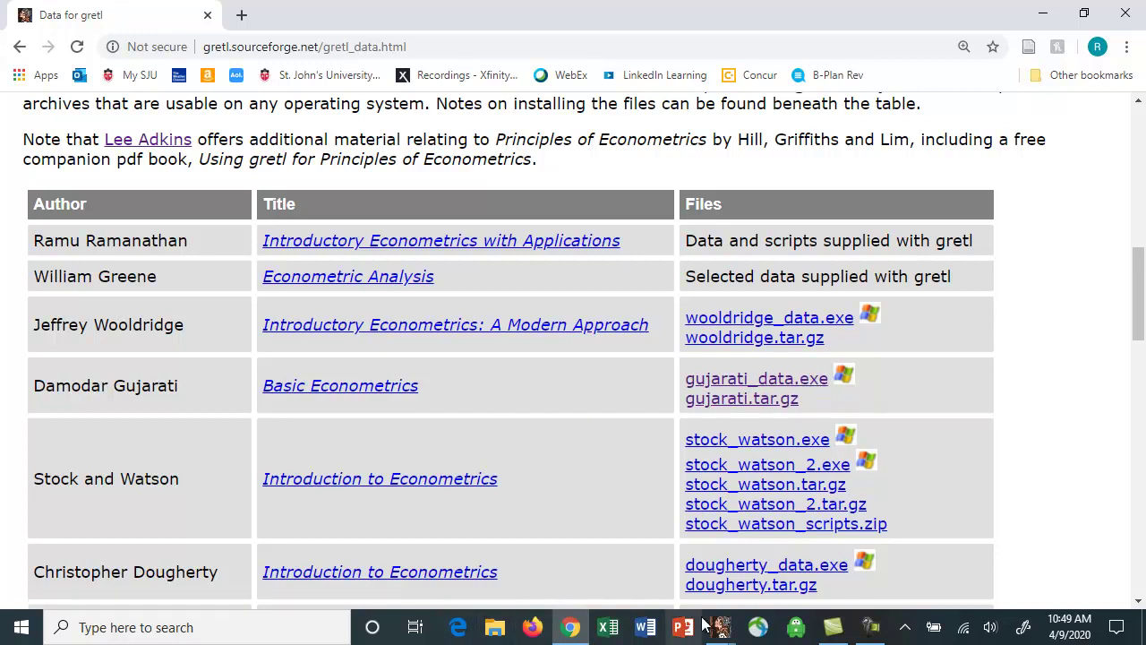
Glance at gretl's sample data browser, then review the textbook data installation instructions
{"action": "mouse_move", "coordinate": [721, 627]}
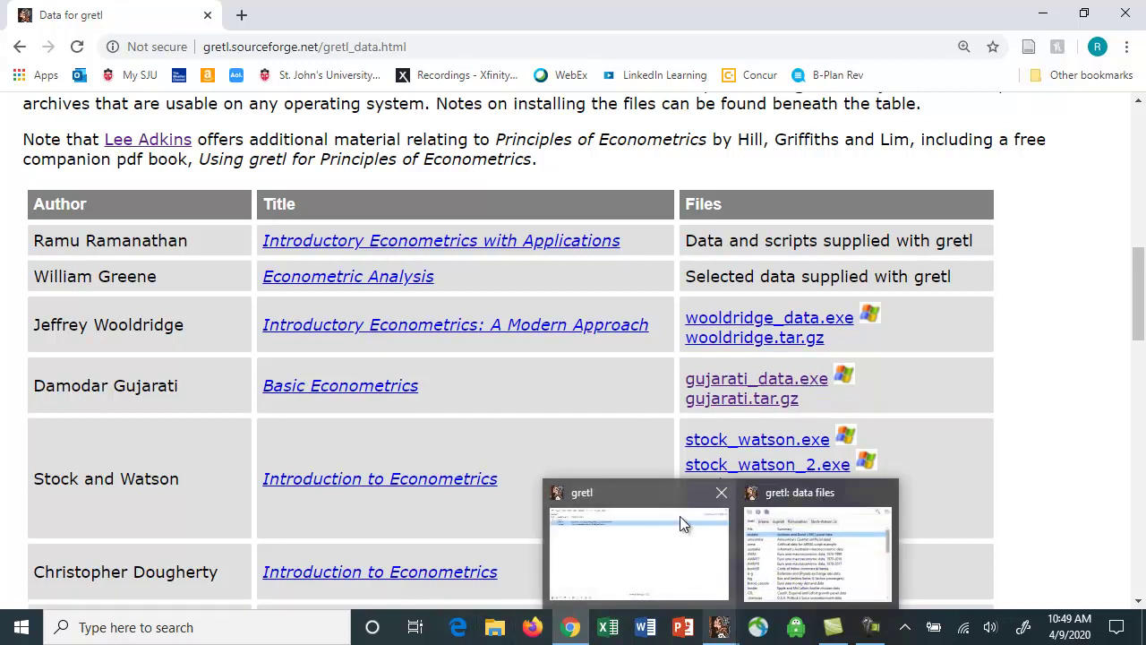
{"action": "left_click", "coordinate": [812, 543]}
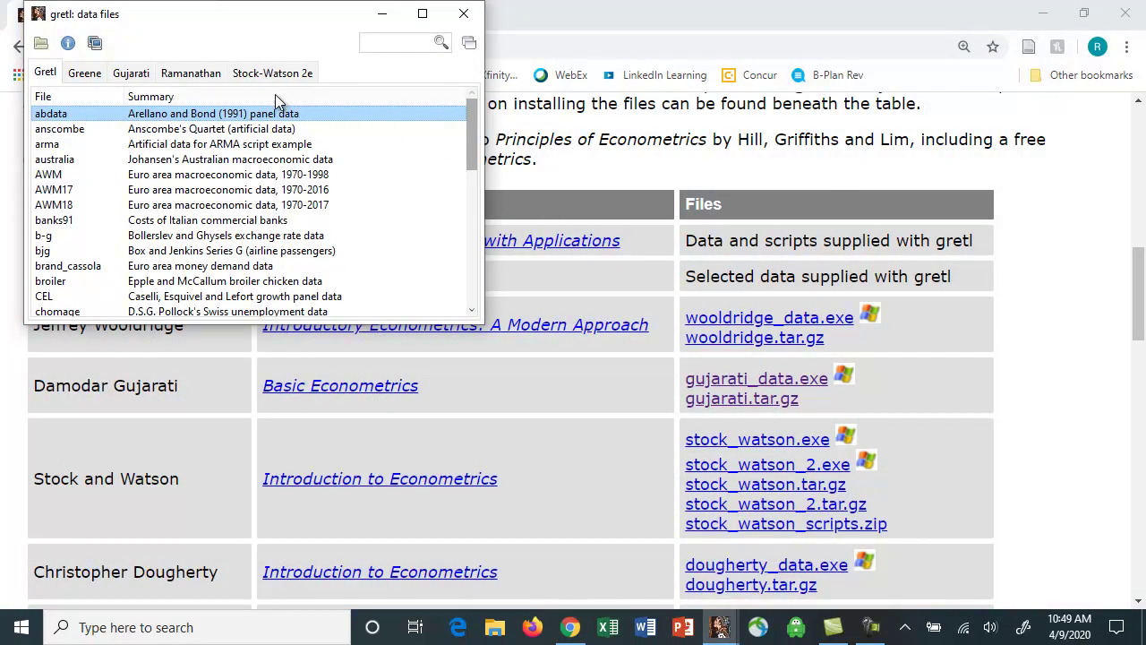
{"action": "left_click", "coordinate": [1053, 374]}
{"action": "scroll", "coordinate": [1053, 374], "scroll_direction": "down", "scroll_amount": 6}
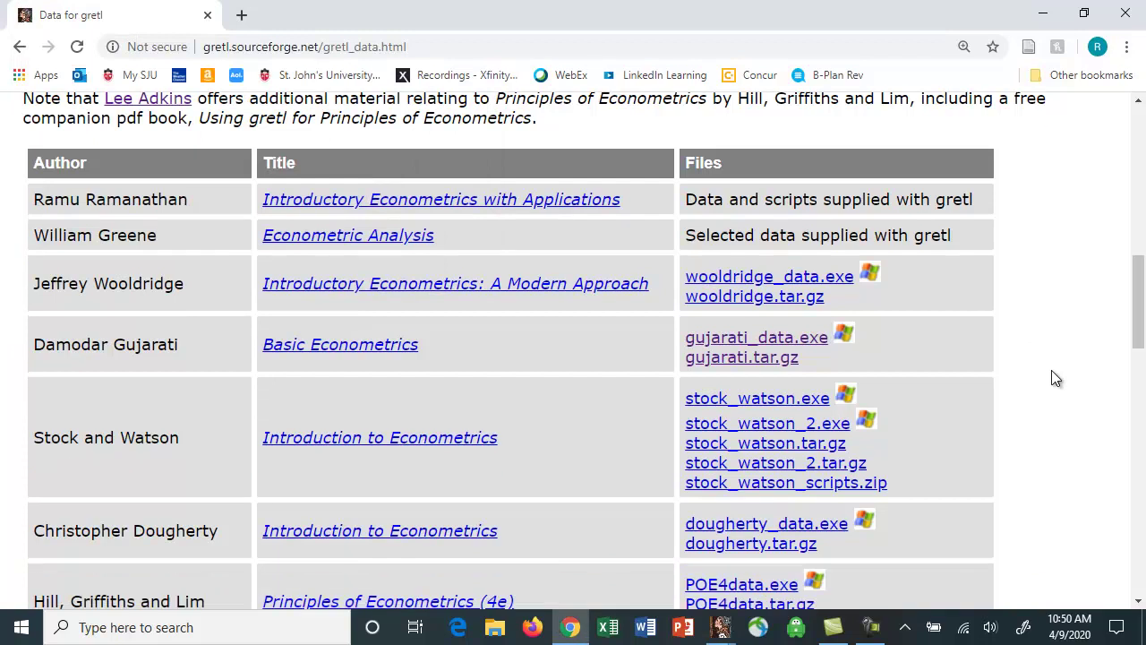
{"action": "scroll", "coordinate": [1051, 376], "scroll_direction": "up", "scroll_amount": 3}
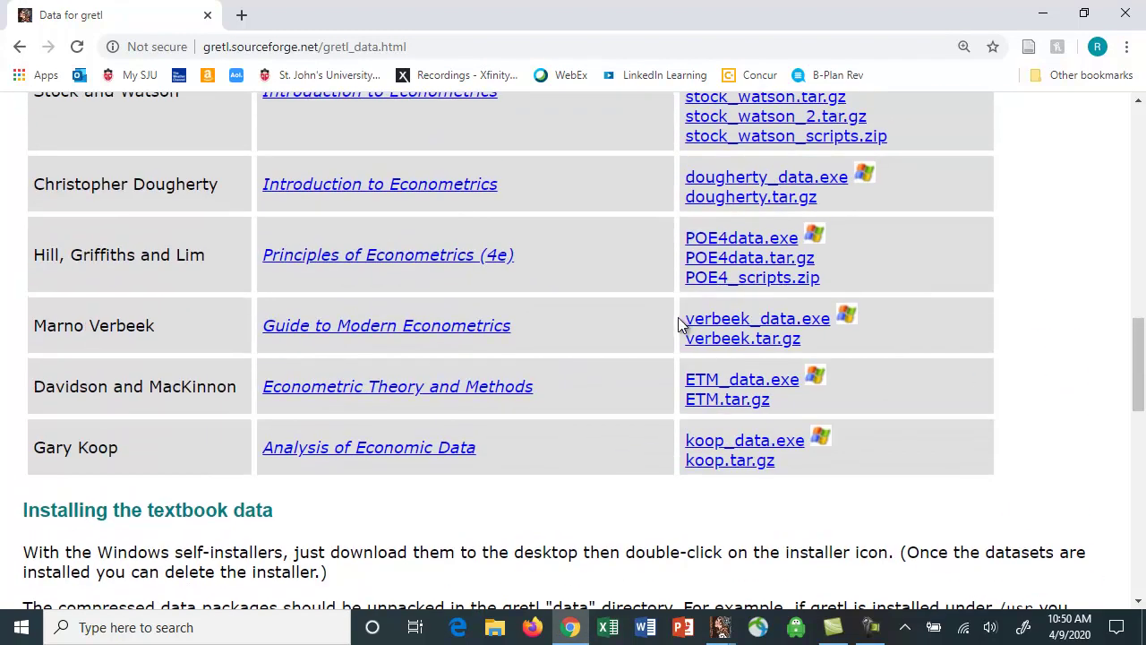
{"action": "scroll", "coordinate": [678, 324], "scroll_direction": "down", "scroll_amount": 2}
{"action": "scroll", "coordinate": [678, 324], "scroll_direction": "down", "scroll_amount": 1}
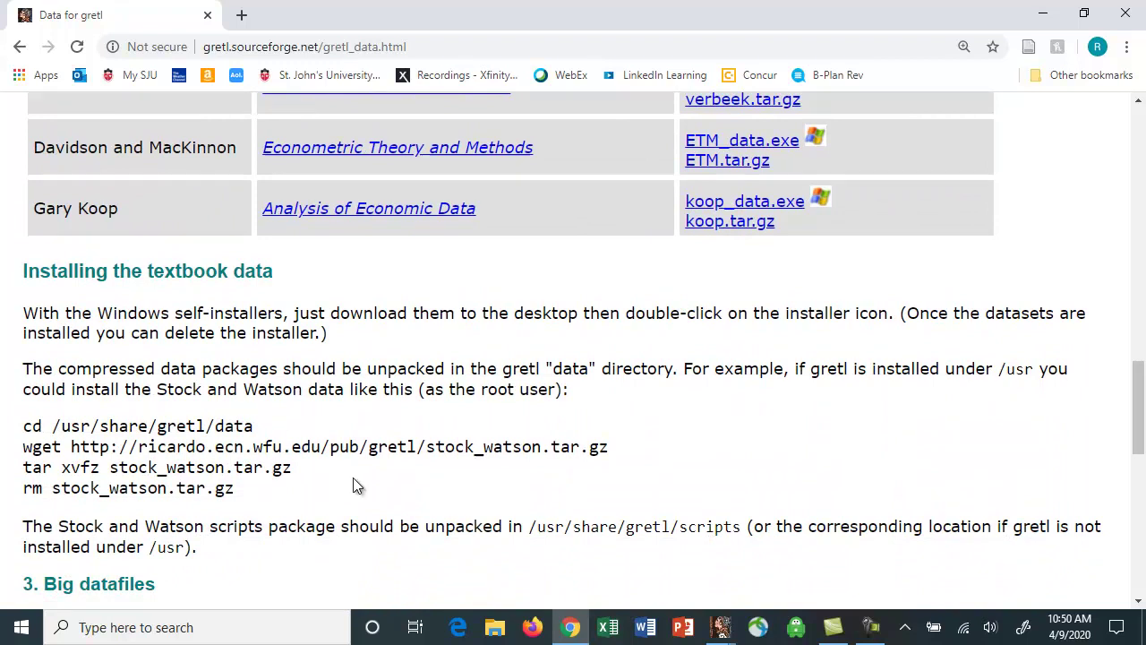
{"action": "scroll", "coordinate": [592, 488], "scroll_direction": "up", "scroll_amount": 2}
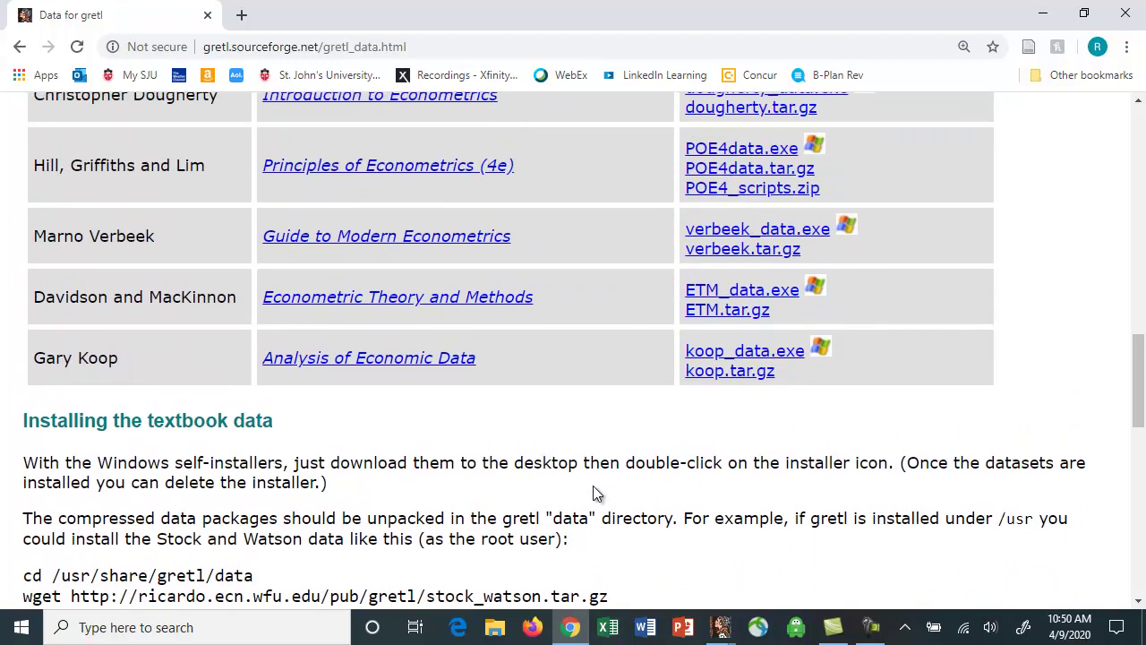
Check the server's data packages, close both data windows, and return to the engel.gdt window
{"action": "mouse_move", "coordinate": [721, 627]}
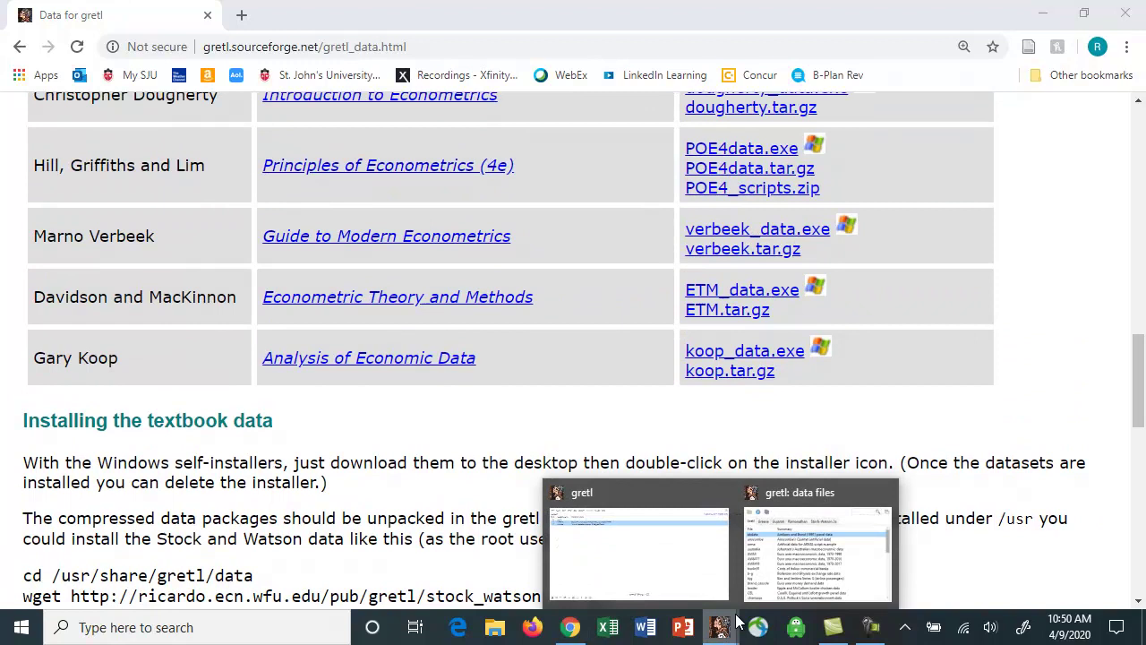
{"action": "left_click", "coordinate": [800, 557]}
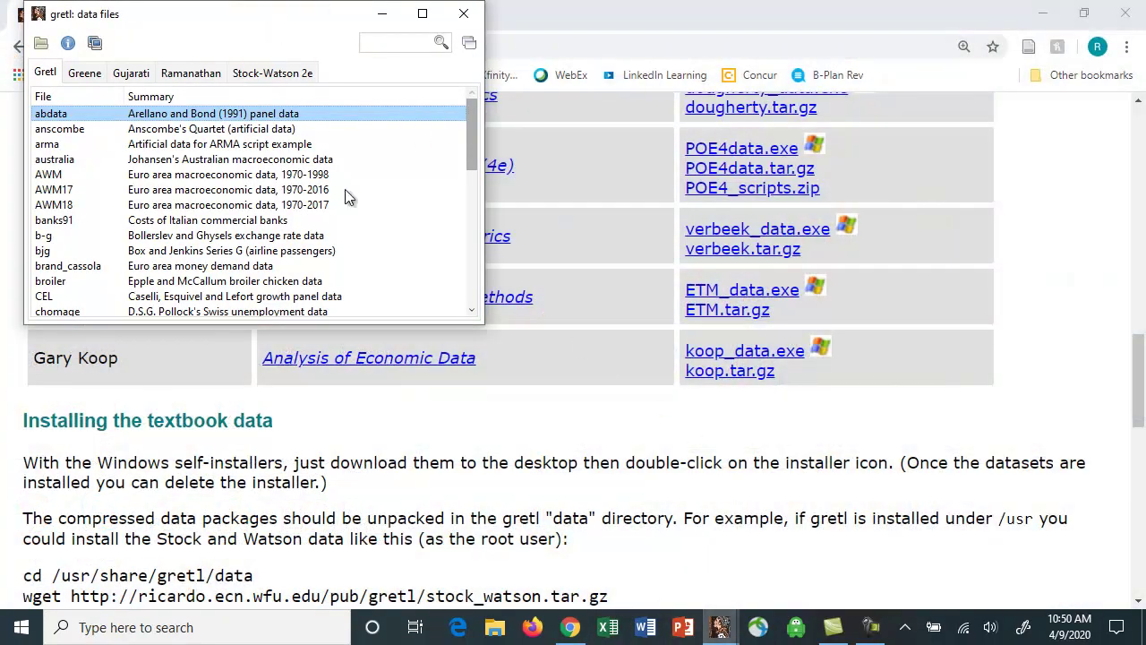
{"action": "left_click", "coordinate": [95, 44]}
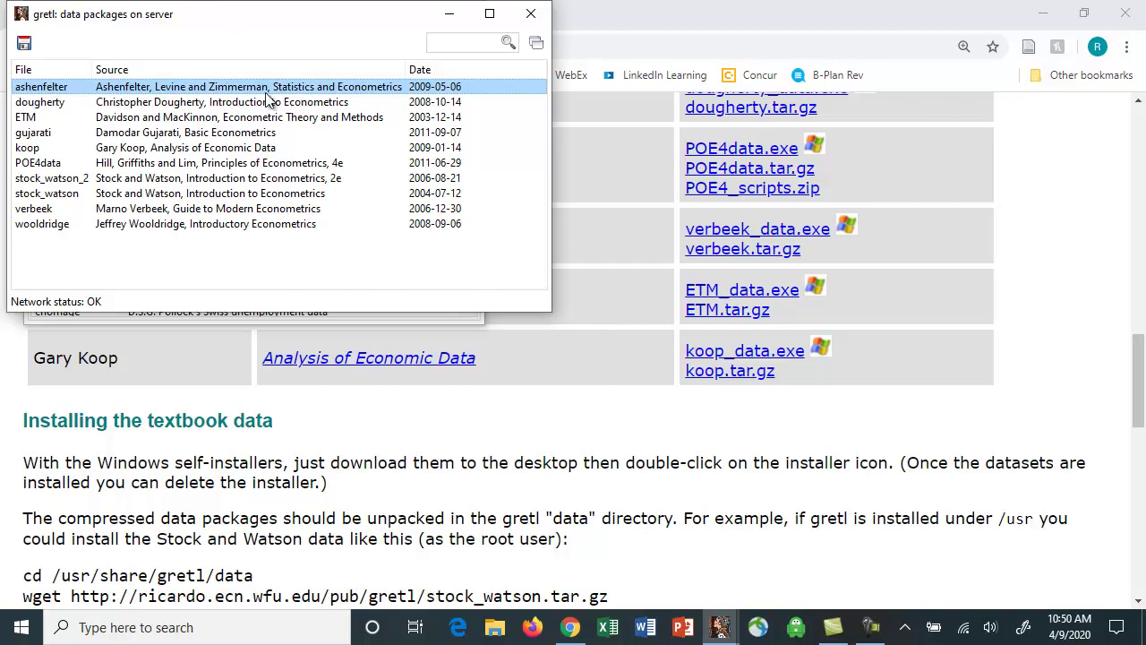
{"action": "left_click", "coordinate": [531, 13]}
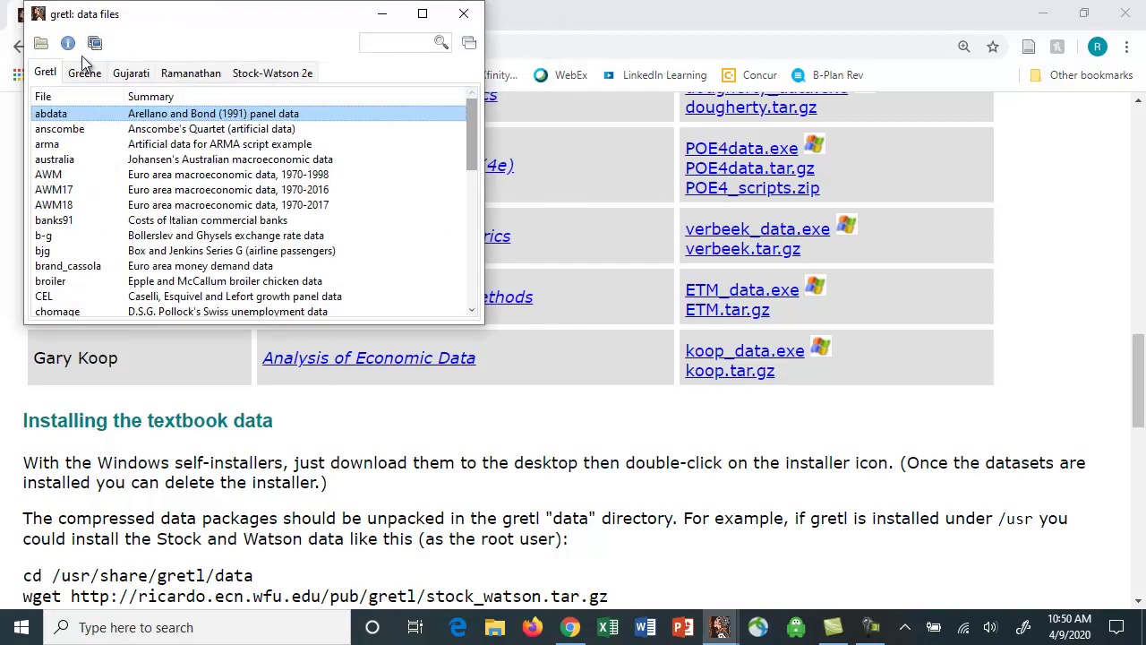
{"action": "left_click", "coordinate": [463, 13]}
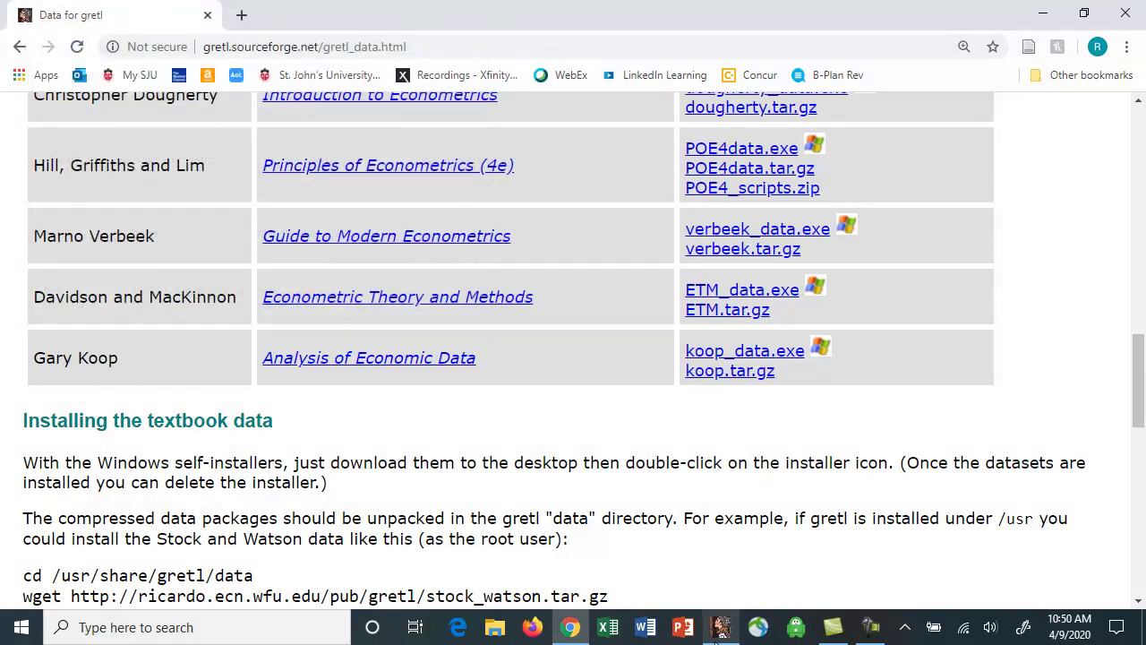
{"action": "left_click", "coordinate": [721, 627]}
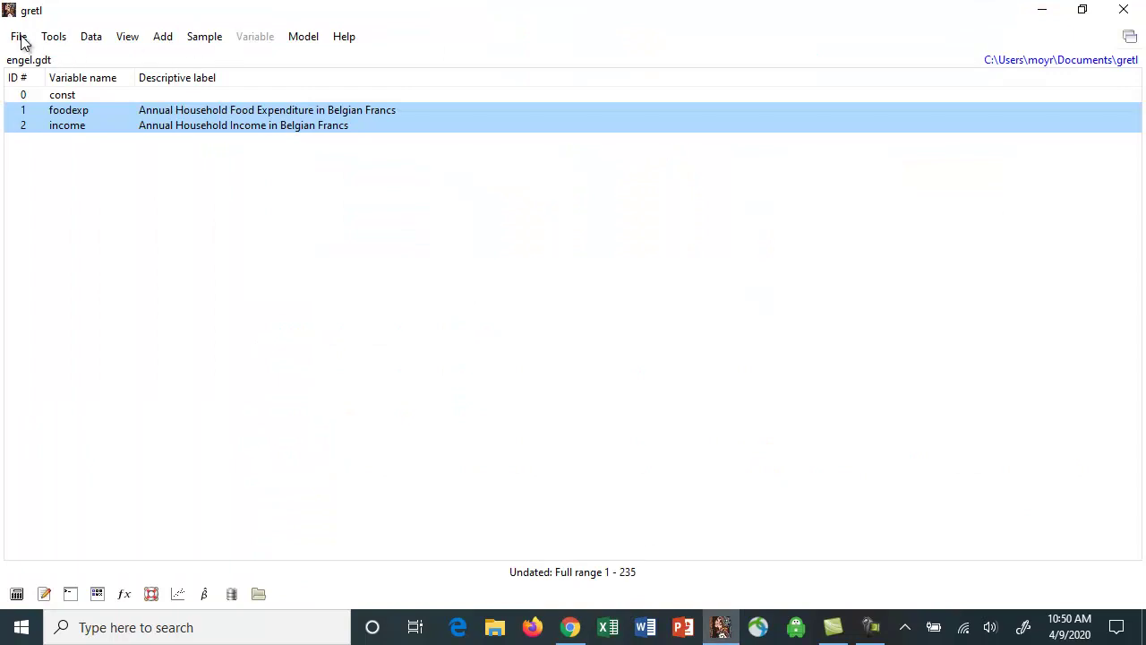
Install the wooldridge data package from the server's sample data list
{"action": "left_click", "coordinate": [19, 38]}
{"action": "mouse_move", "coordinate": [30, 62]}
{"action": "left_click", "coordinate": [259, 79]}
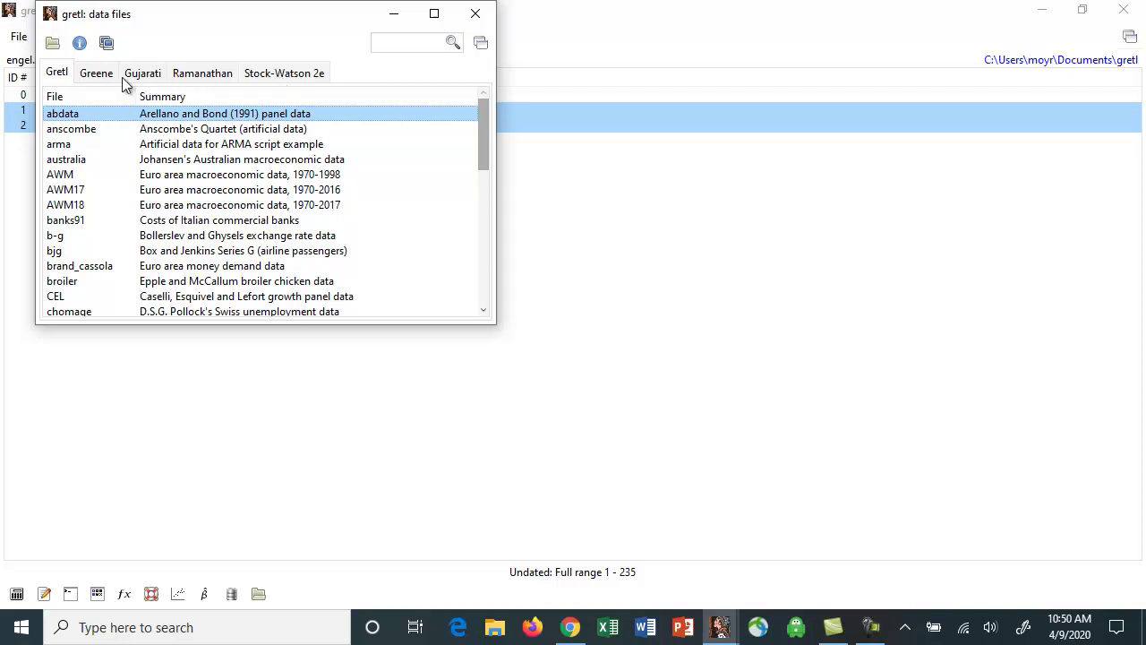
{"action": "left_click", "coordinate": [109, 46]}
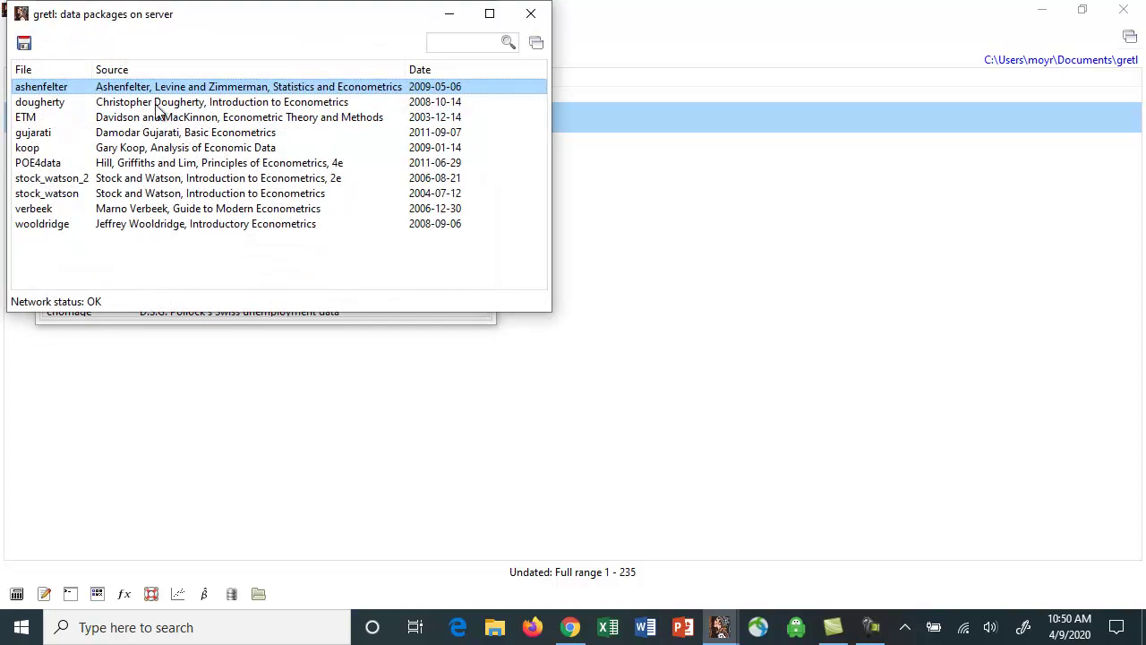
{"action": "left_click", "coordinate": [178, 225]}
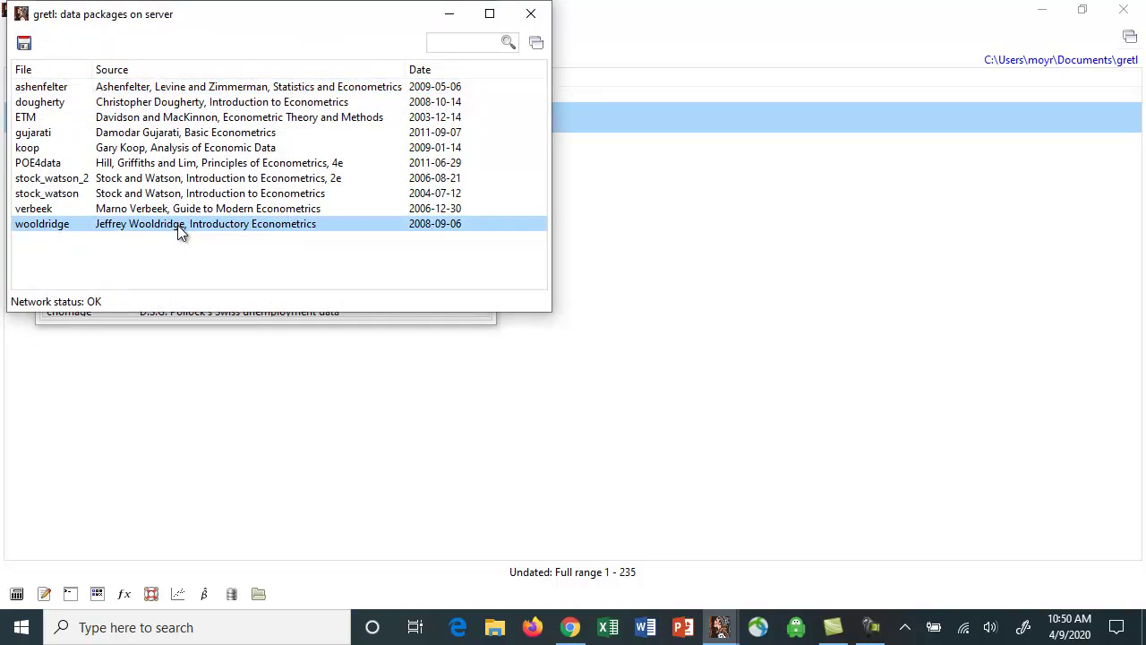
{"action": "left_click", "coordinate": [24, 47]}
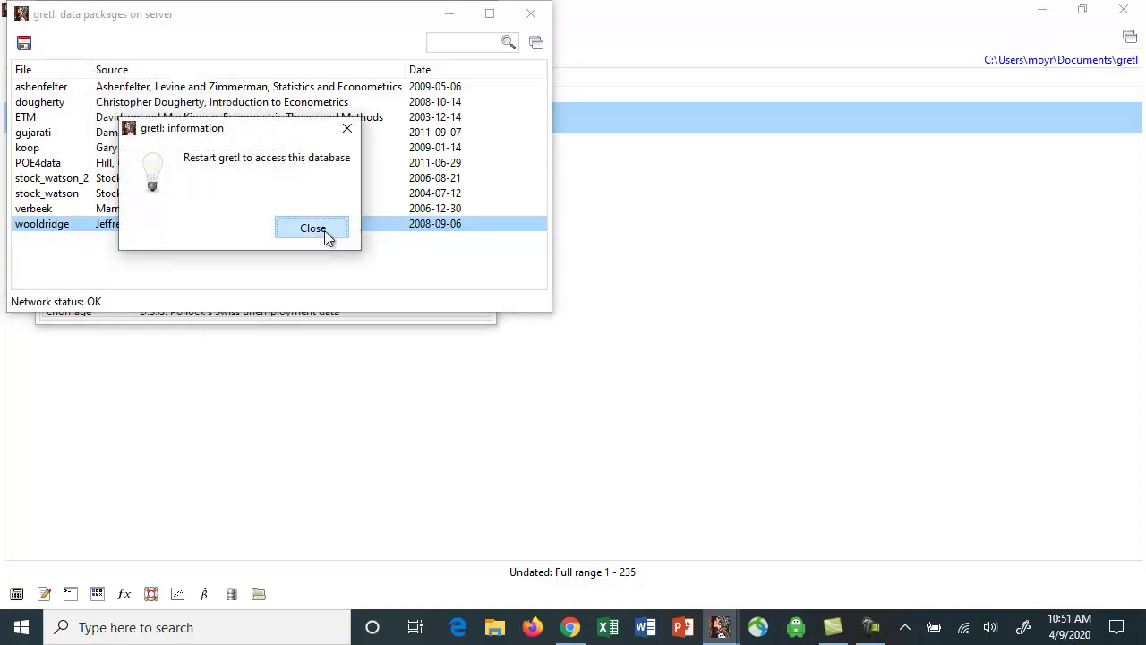
Dismiss the restart notices and close the server package list
{"action": "left_click", "coordinate": [324, 230]}
{"action": "left_click", "coordinate": [531, 14]}
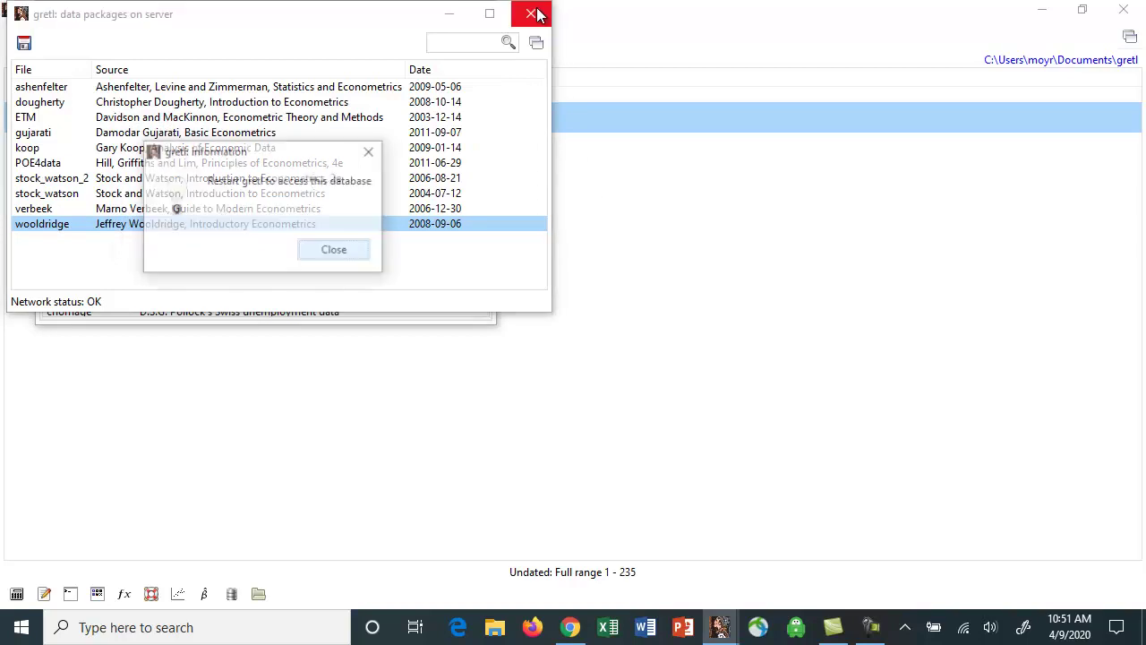
{"action": "left_click", "coordinate": [323, 252]}
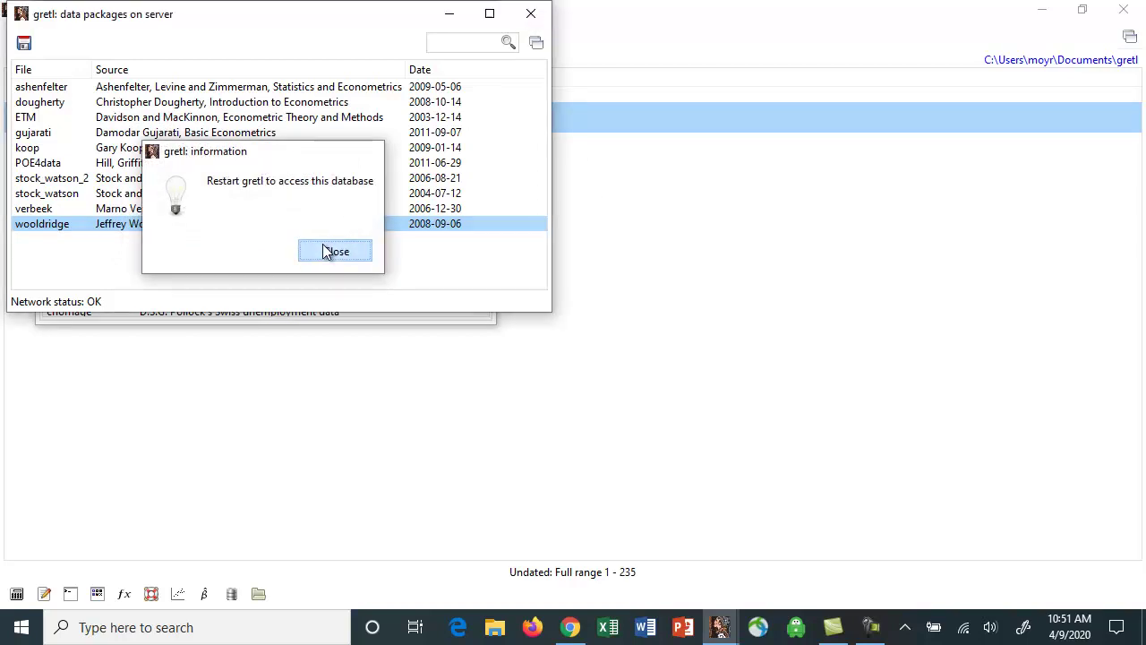
Close all gretl windows, relaunch gretl, and maximize its main window
{"action": "left_click", "coordinate": [542, 7]}
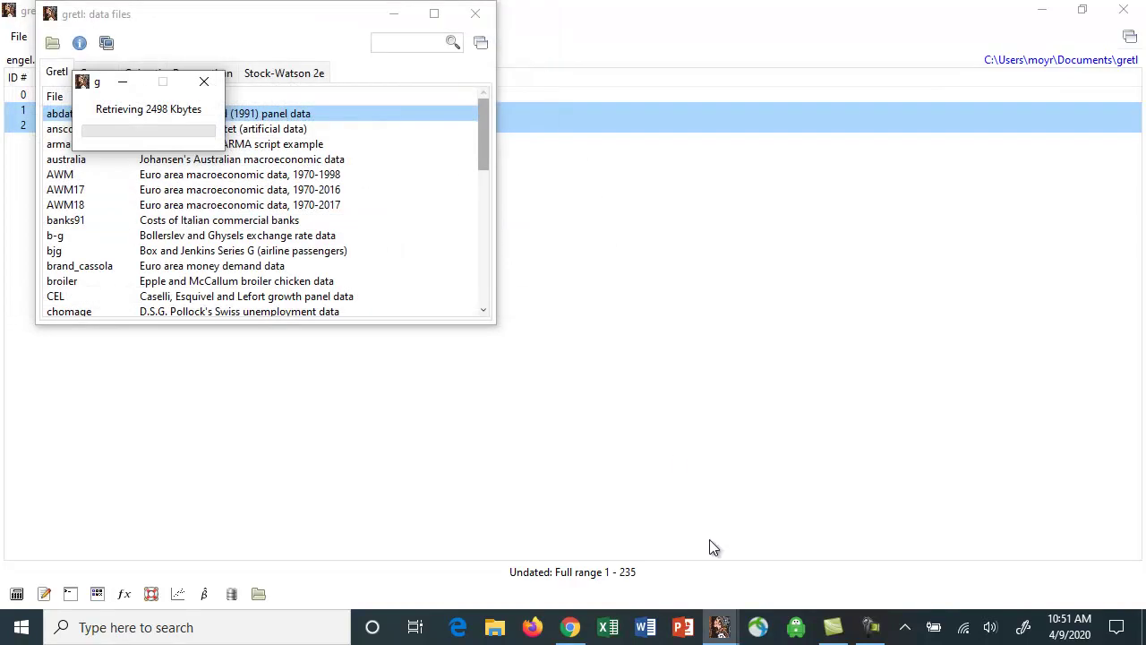
{"action": "left_click", "coordinate": [476, 14]}
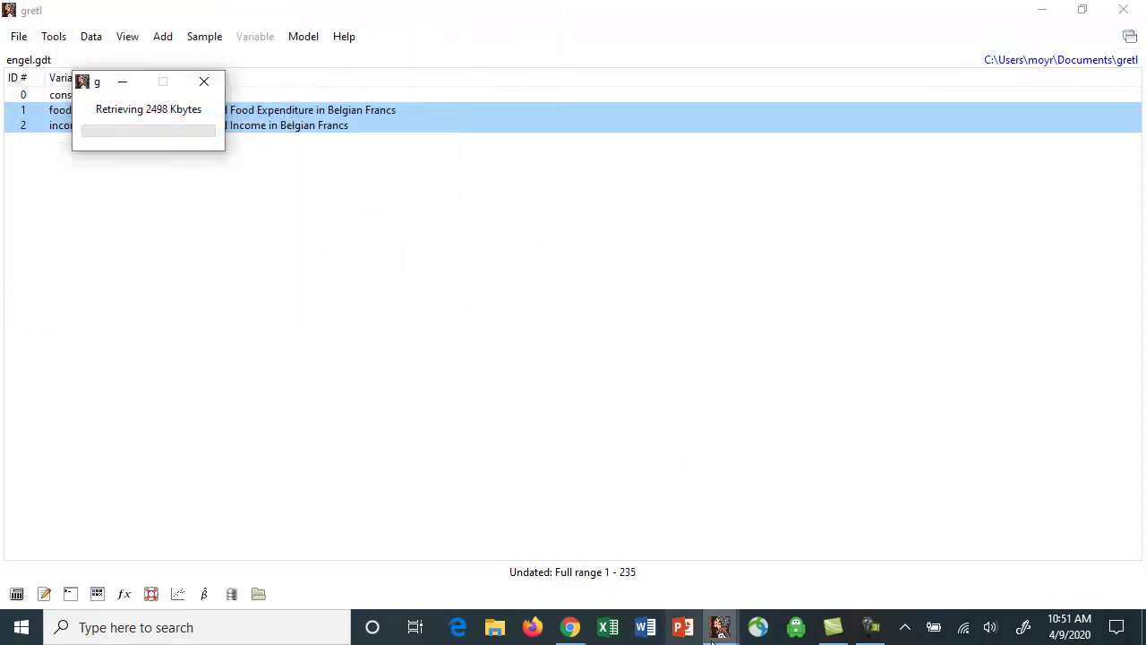
{"action": "right_click", "coordinate": [719, 629]}
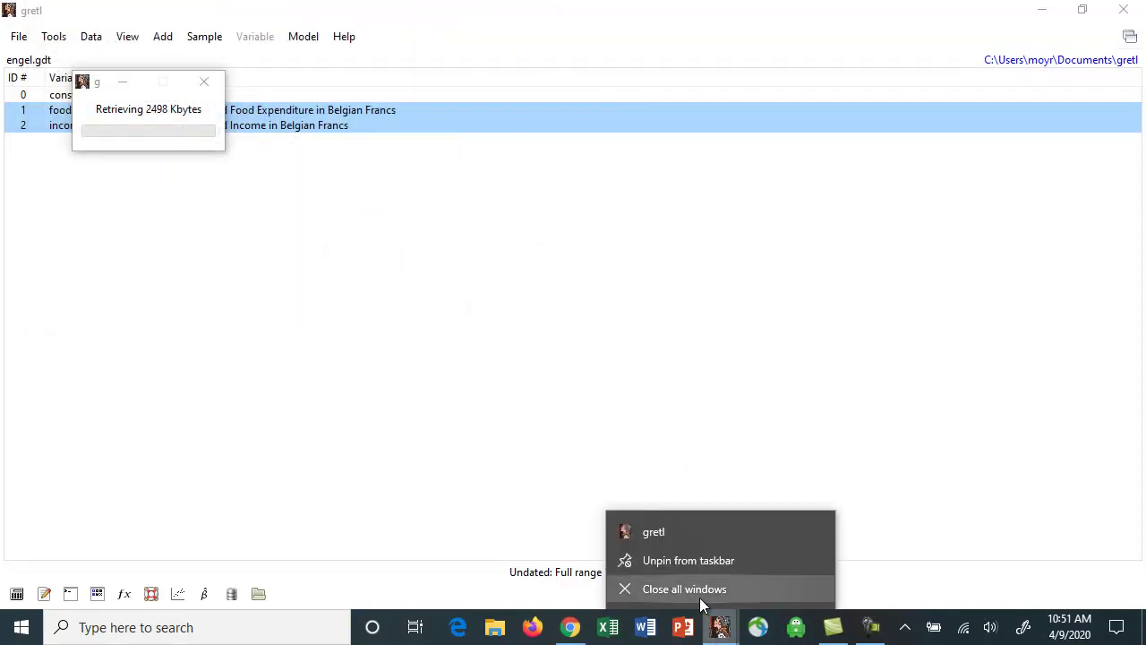
{"action": "left_click", "coordinate": [702, 594]}
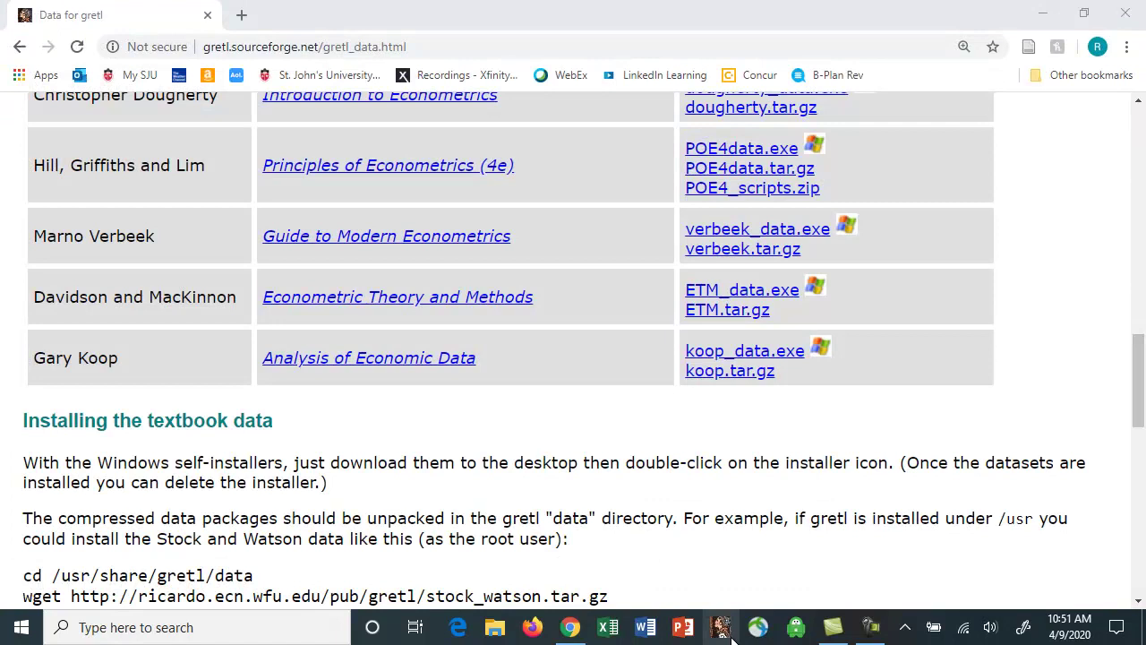
{"action": "left_click", "coordinate": [727, 630]}
{"action": "left_click", "coordinate": [309, 162]}
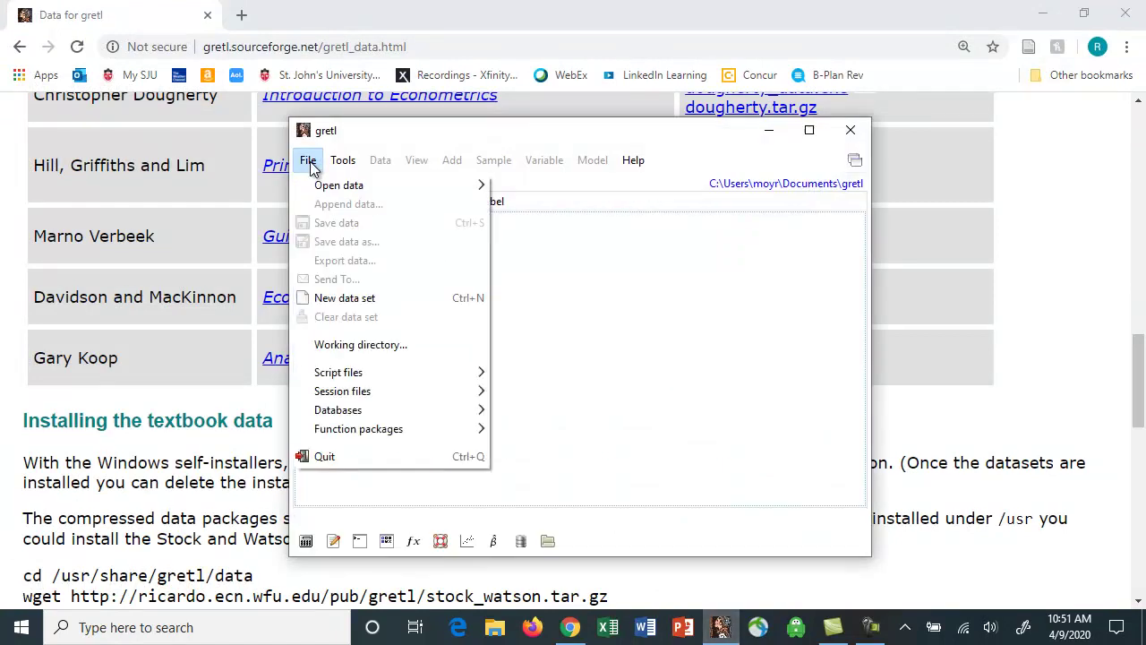
{"action": "left_click", "coordinate": [785, 149]}
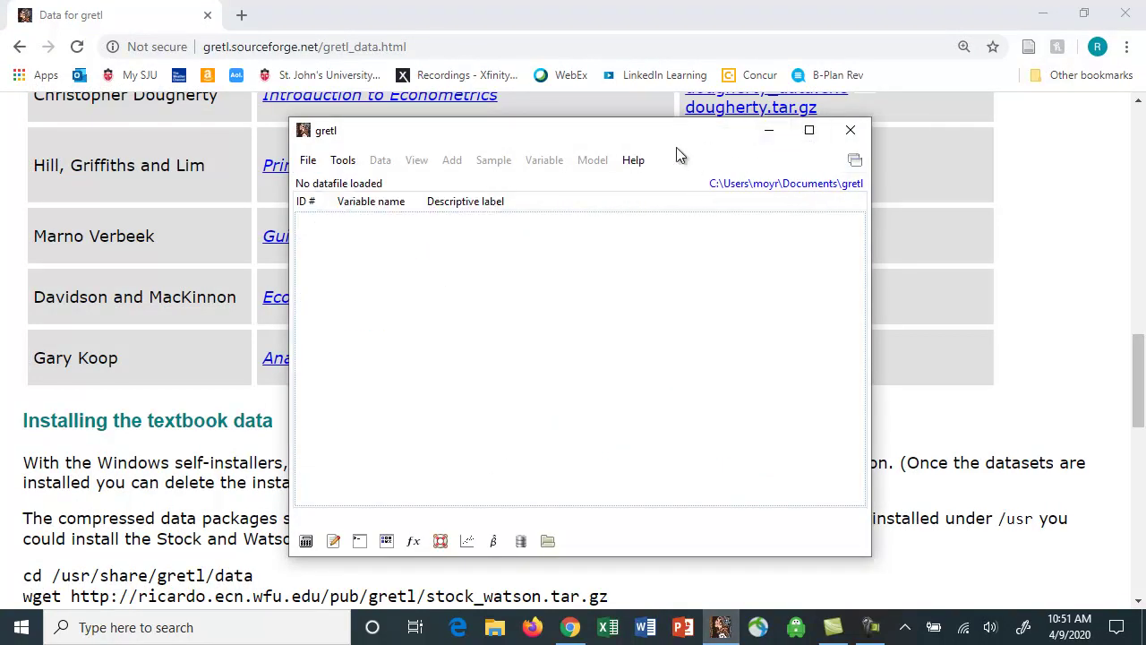
{"action": "left_click", "coordinate": [809, 131]}
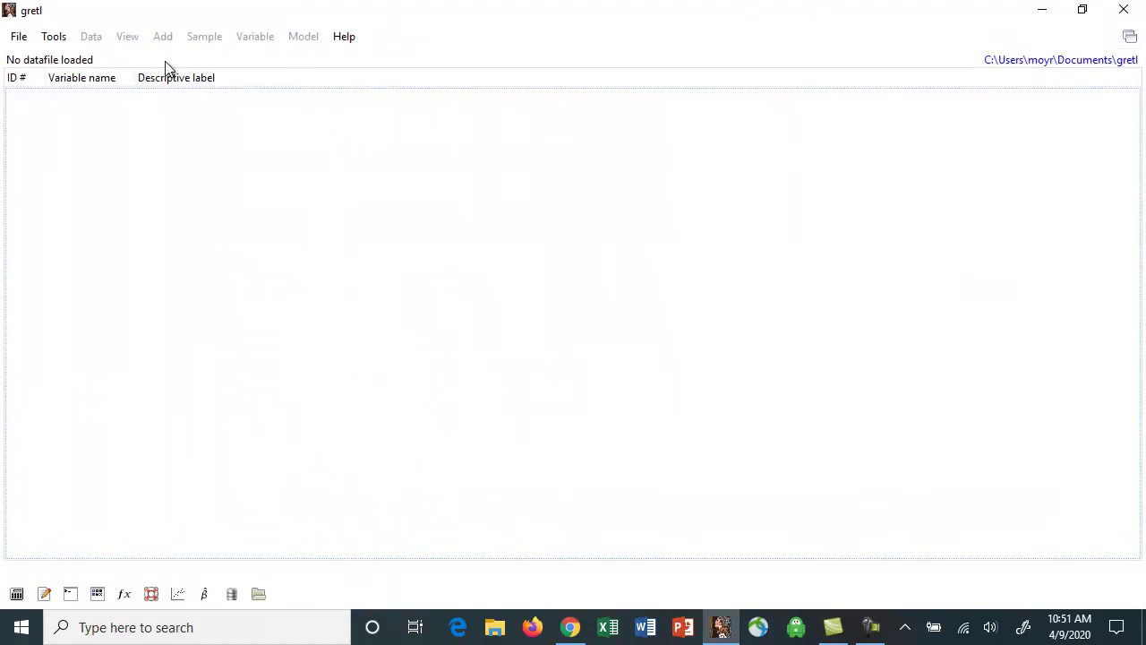
Open the audit dataset from the Wooldridge tab of the sample data files
{"action": "left_click", "coordinate": [22, 37]}
{"action": "mouse_move", "coordinate": [30, 60]}
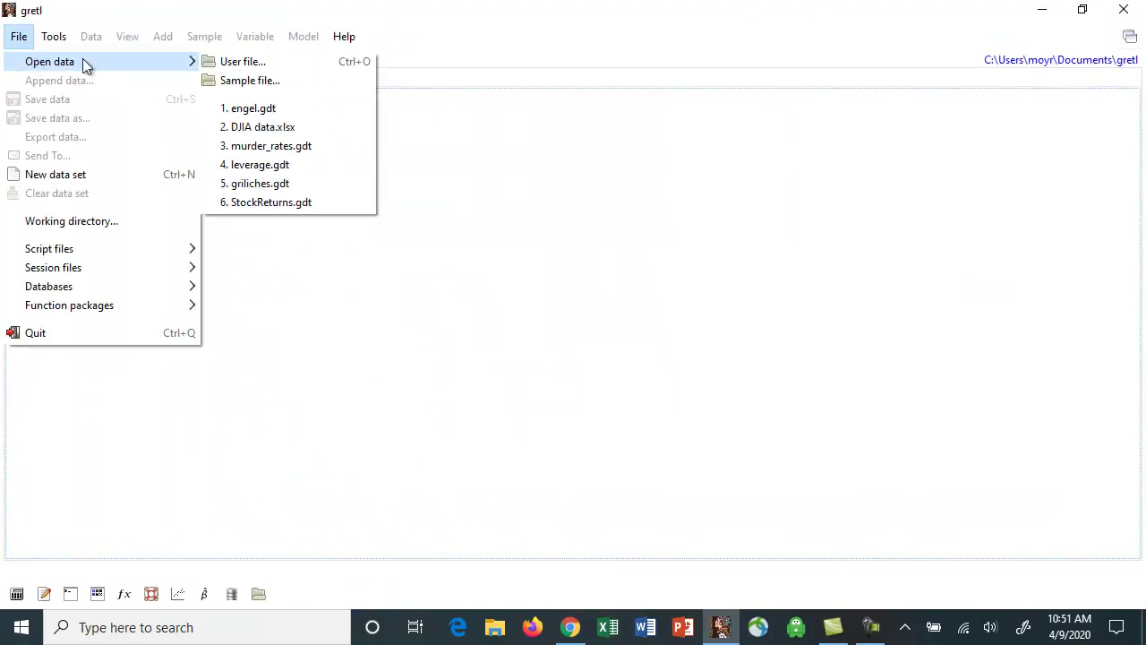
{"action": "left_click", "coordinate": [254, 79]}
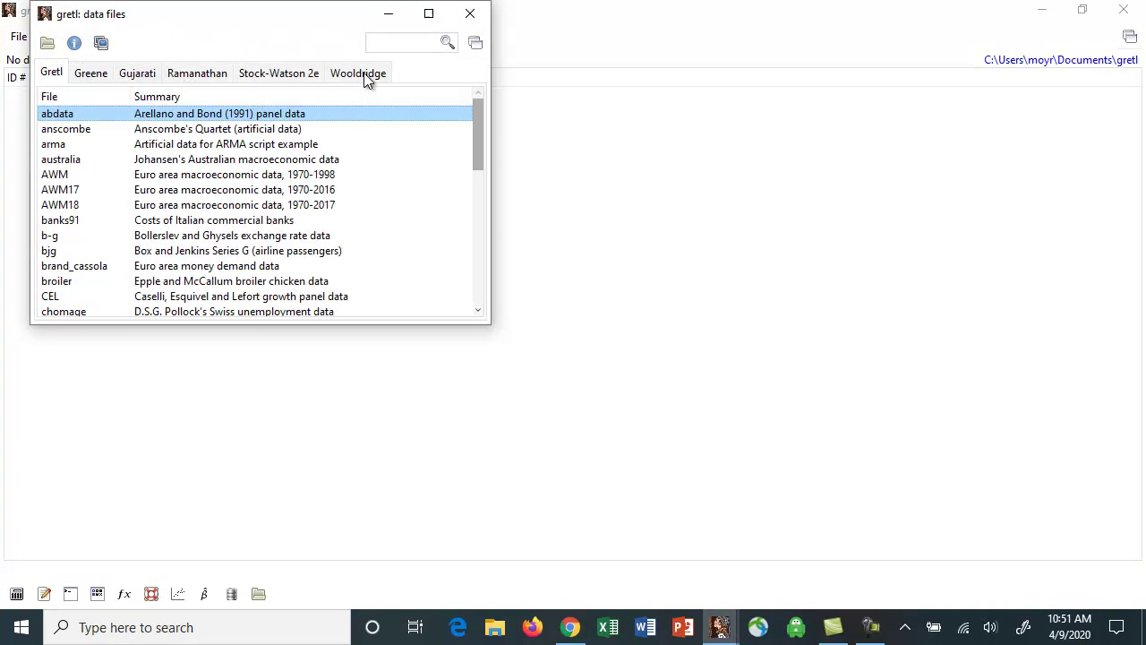
{"action": "left_click", "coordinate": [363, 74]}
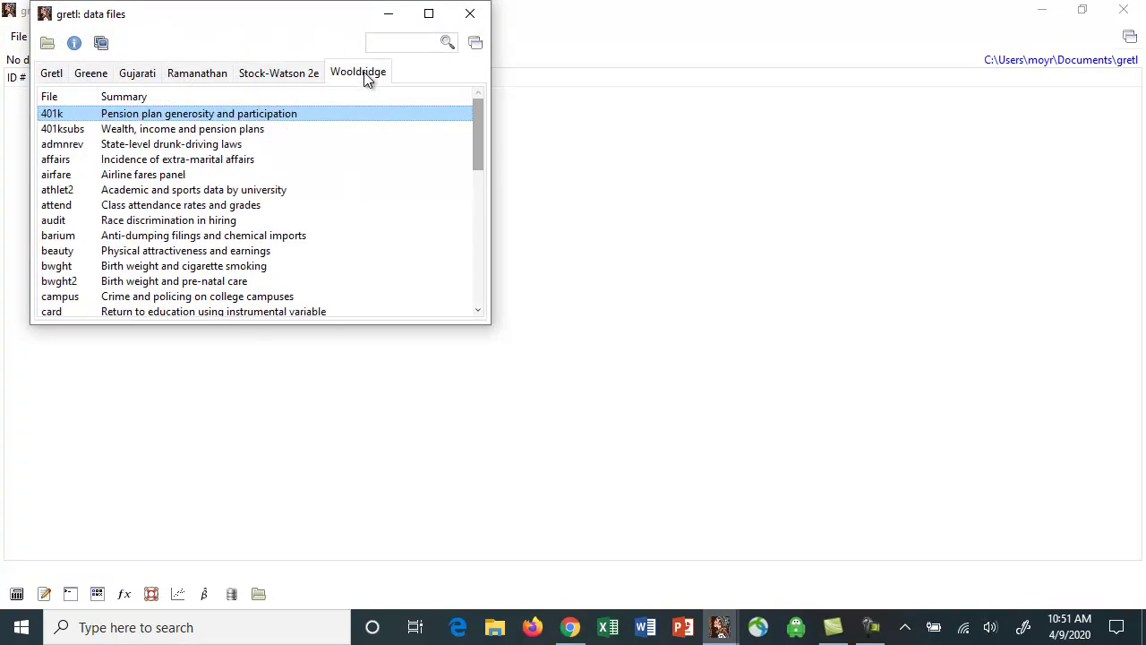
{"action": "double_click", "coordinate": [212, 221]}
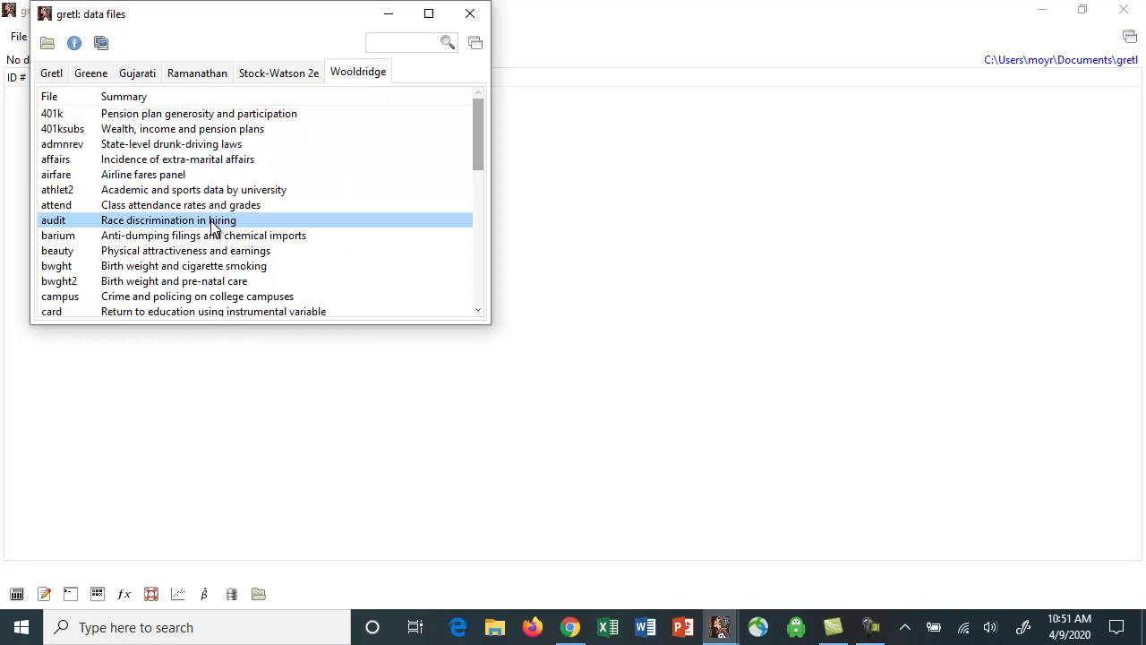